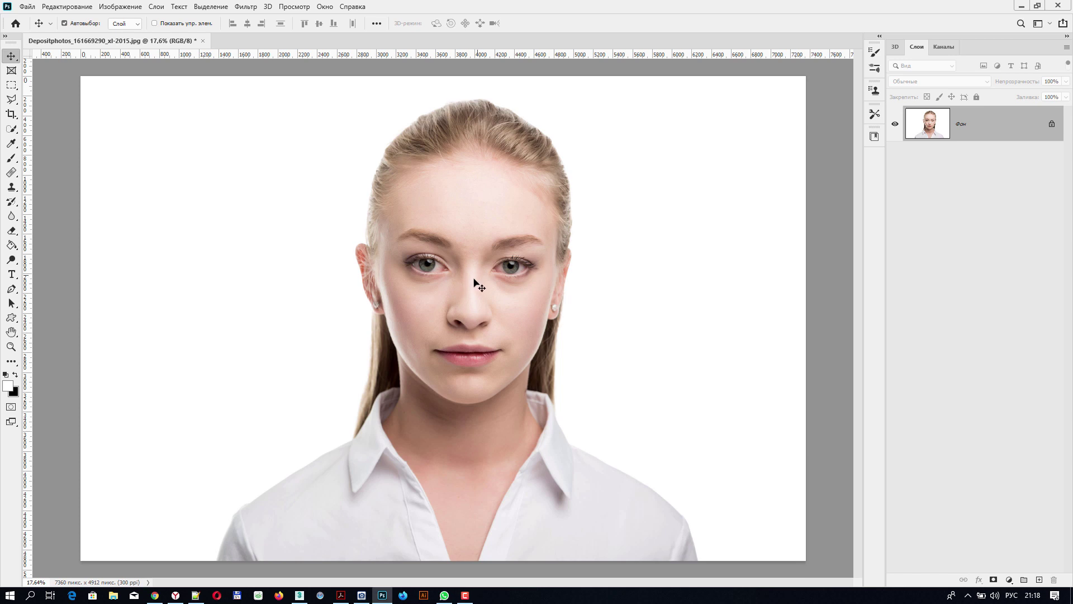
- Make a circular Elliptical Marquee selection around the iris of the eye on the photo's left side and centre it on the iris
scroll(472, 278, up, 8)
drag(474, 153, 462, 220)
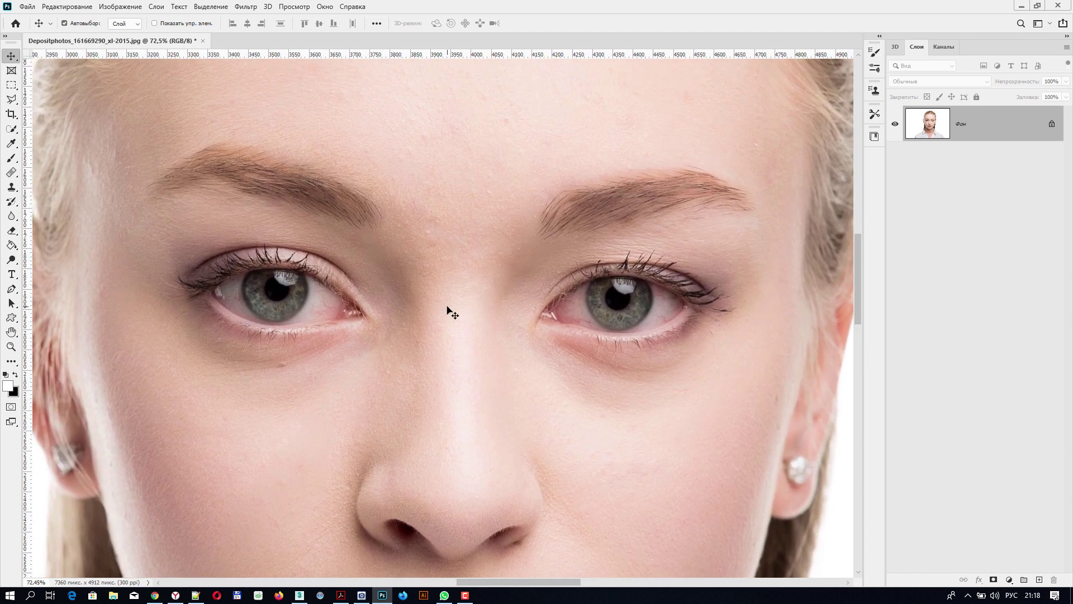
scroll(450, 307, up, 2)
drag(383, 239, 412, 257)
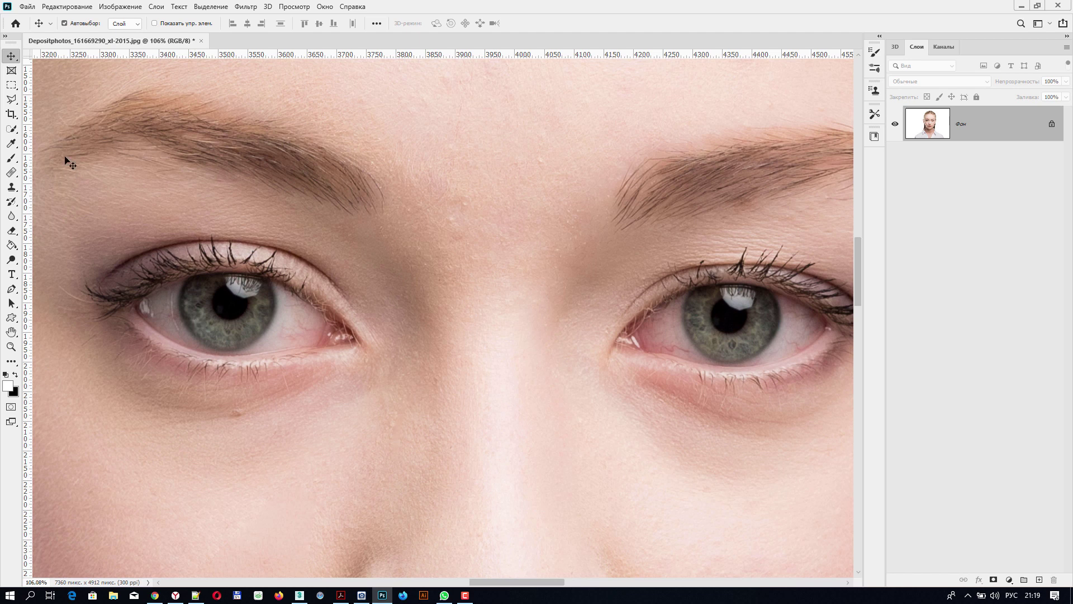
click(13, 86)
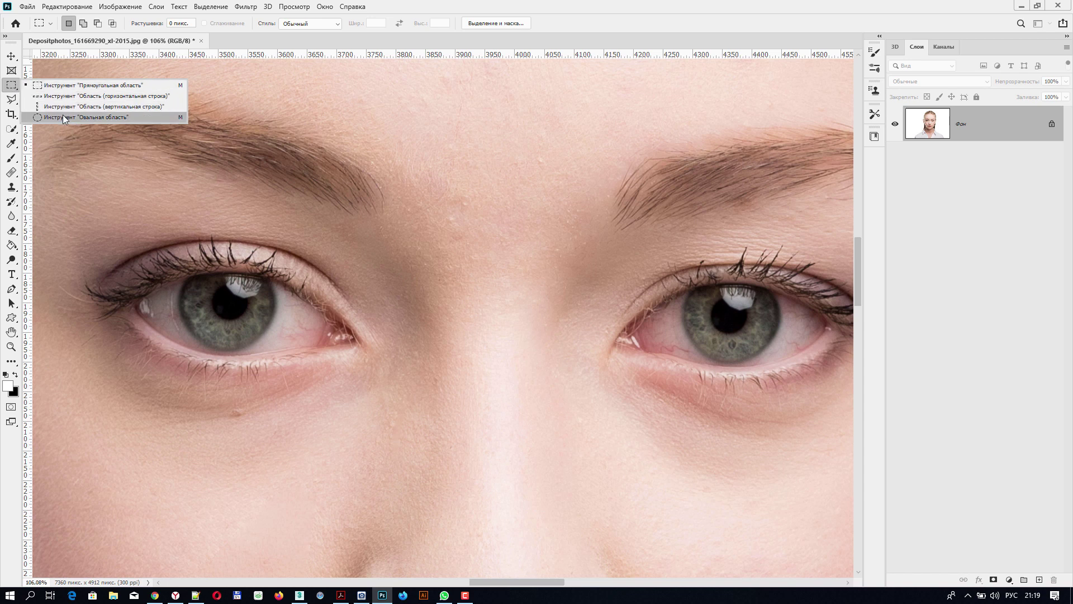
click(83, 116)
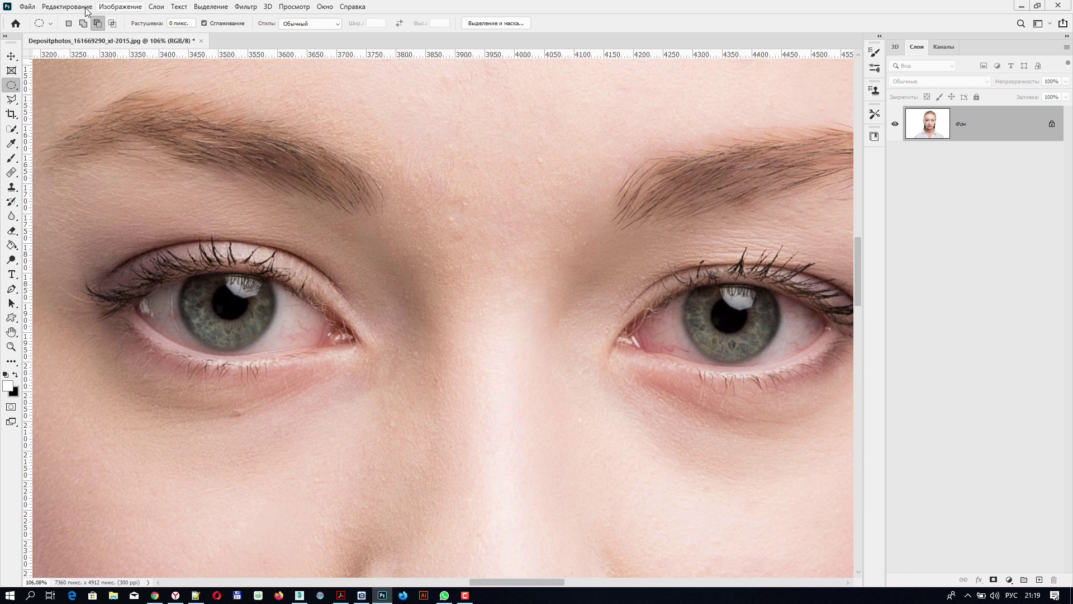
click(68, 24)
drag(225, 302, 271, 347)
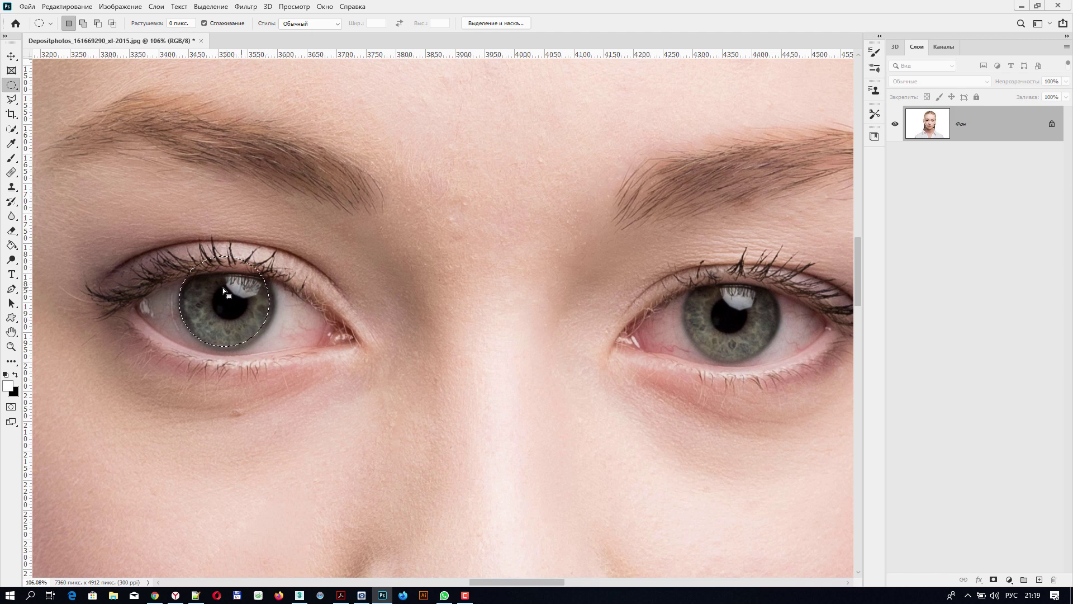
drag(243, 296, 242, 296)
mouse_move(221, 303)
mouse_down()
mouse_move(215, 311)
mouse_move(225, 303)
mouse_up()
key(ctrl+d)
key(ctrl+z)
- Subtract the upper half of the circular iris selection with the Rectangular Marquee, leaving only the lower half selected
right_click(11, 85)
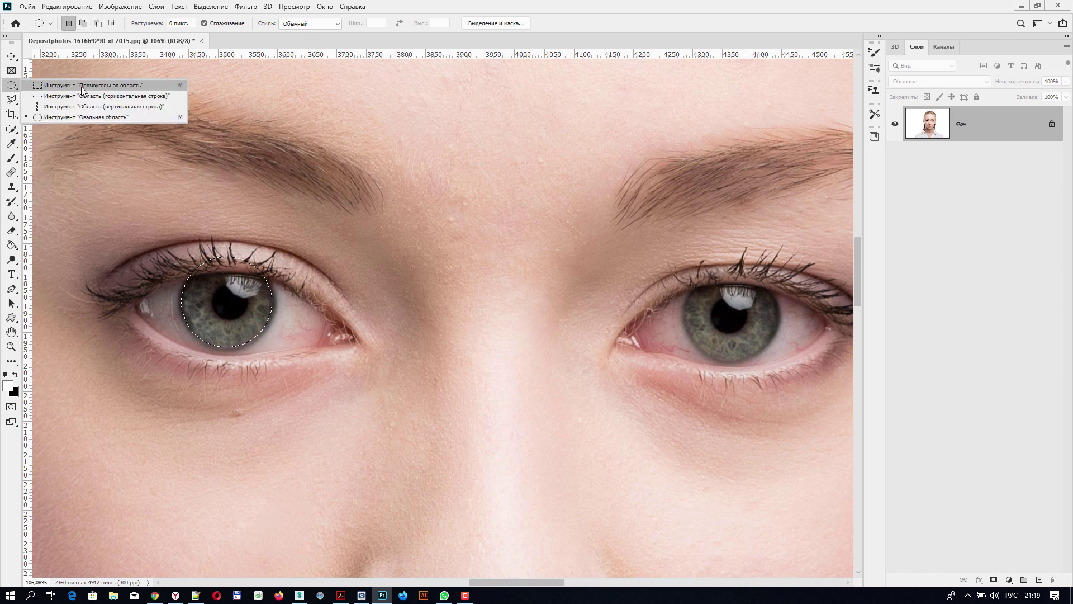
click(82, 87)
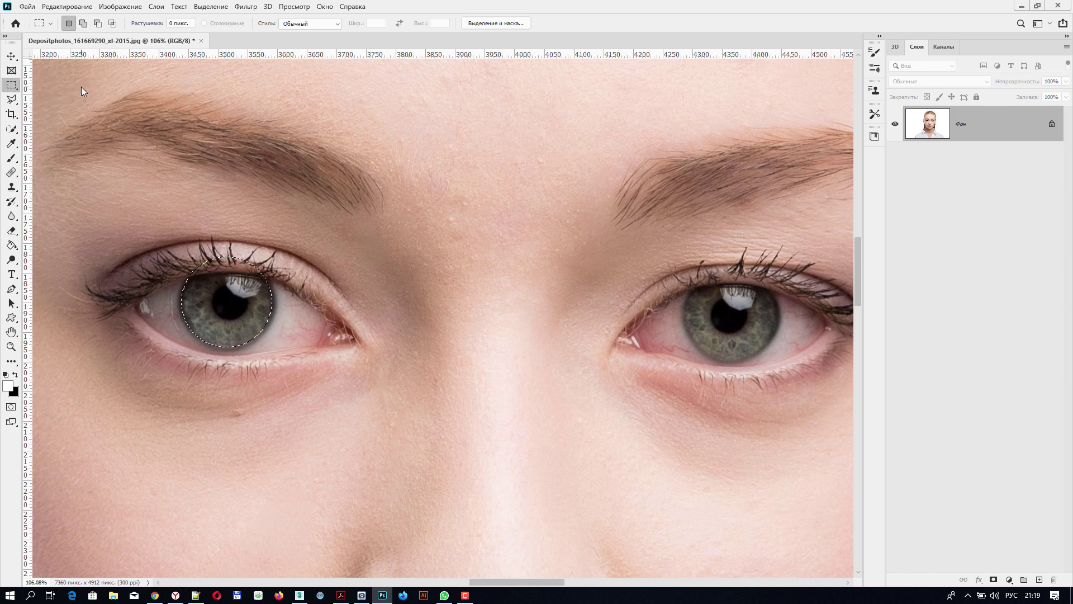
click(97, 25)
drag(148, 218, 312, 304)
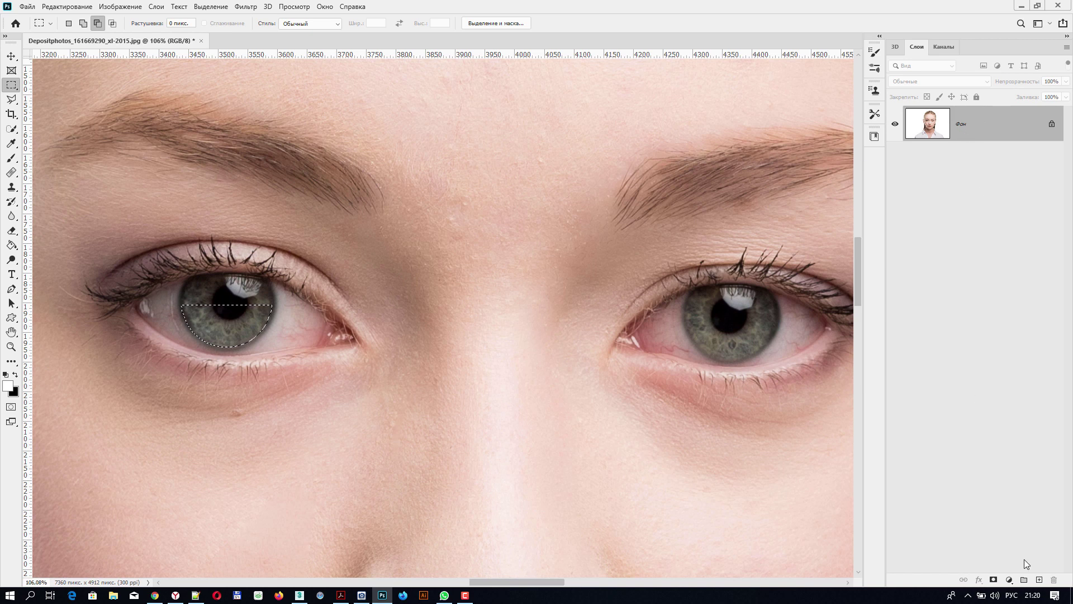
- Create a new layer and fill the half-circle selection on it with white using the Paint Bucket
click(1039, 580)
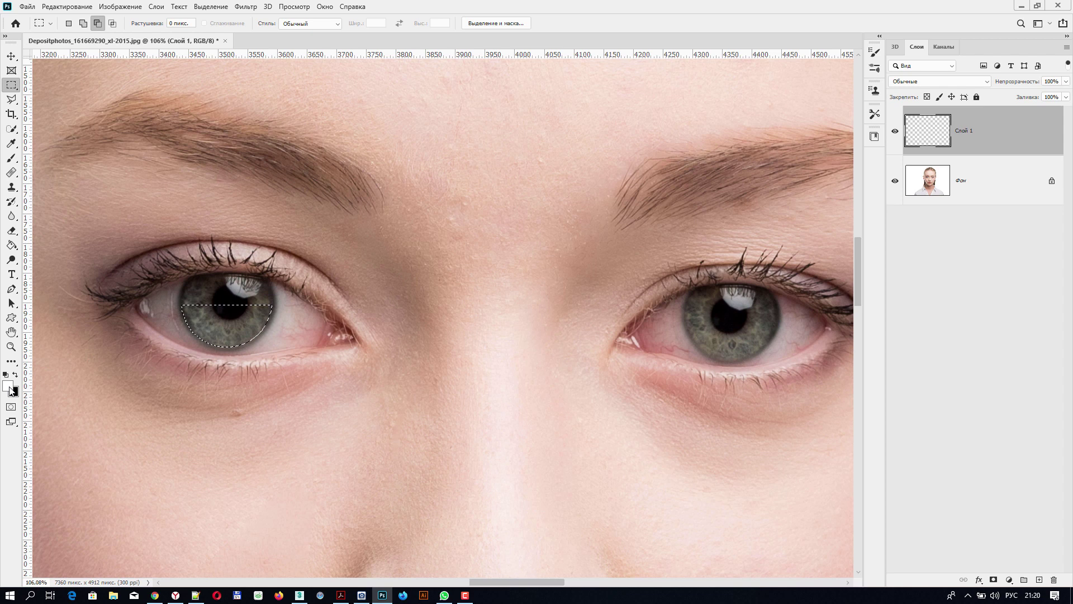
click(11, 246)
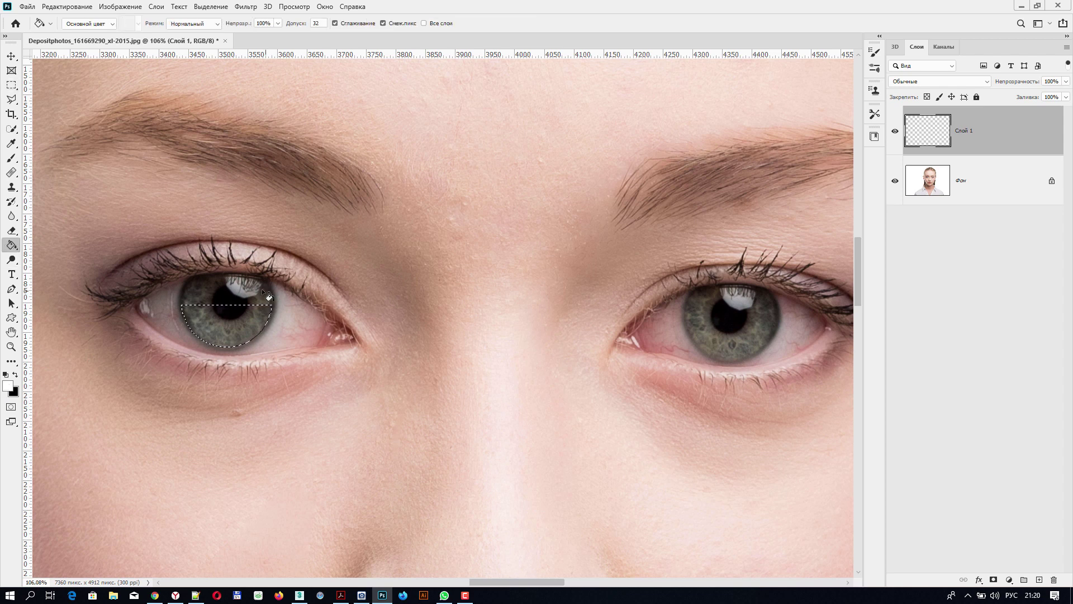
click(208, 321)
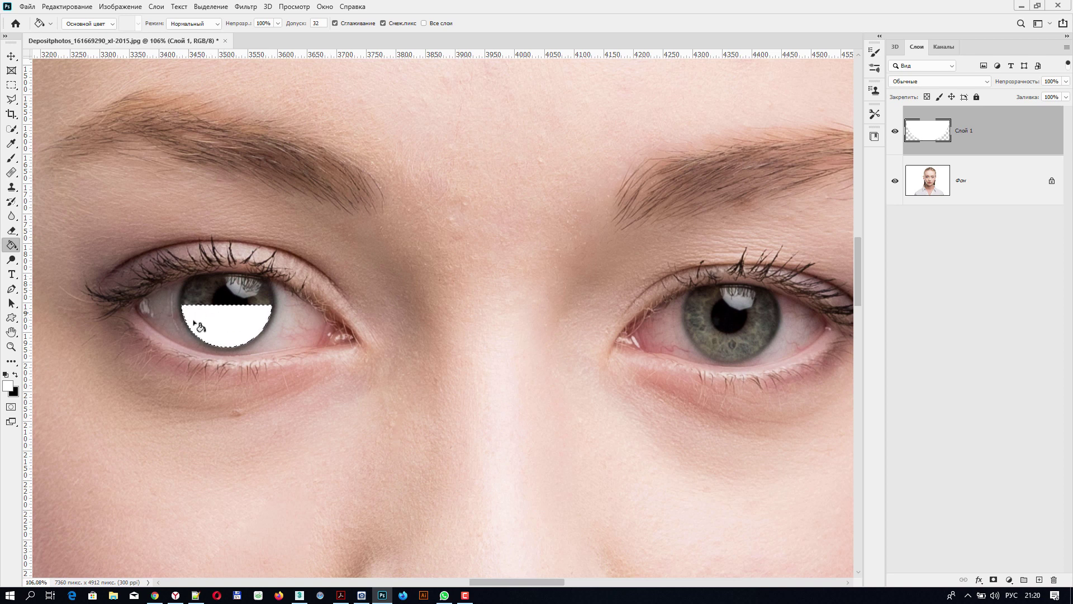
- Shift the half-circle selection slightly upward, delete the white inside it to leave a thin crescent along the lower iris, and deselect
click(11, 86)
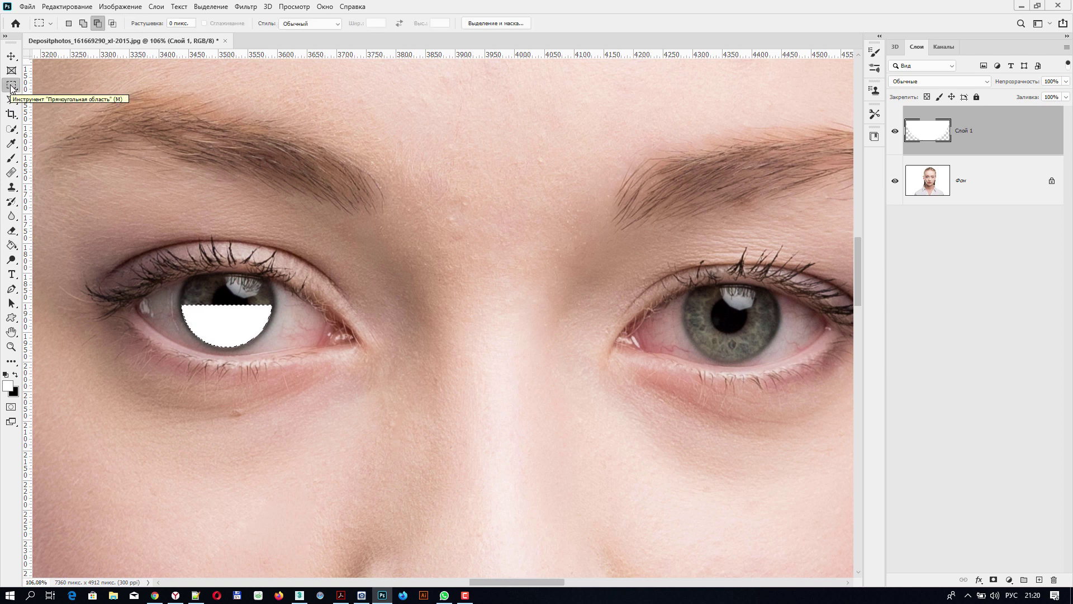
click(70, 25)
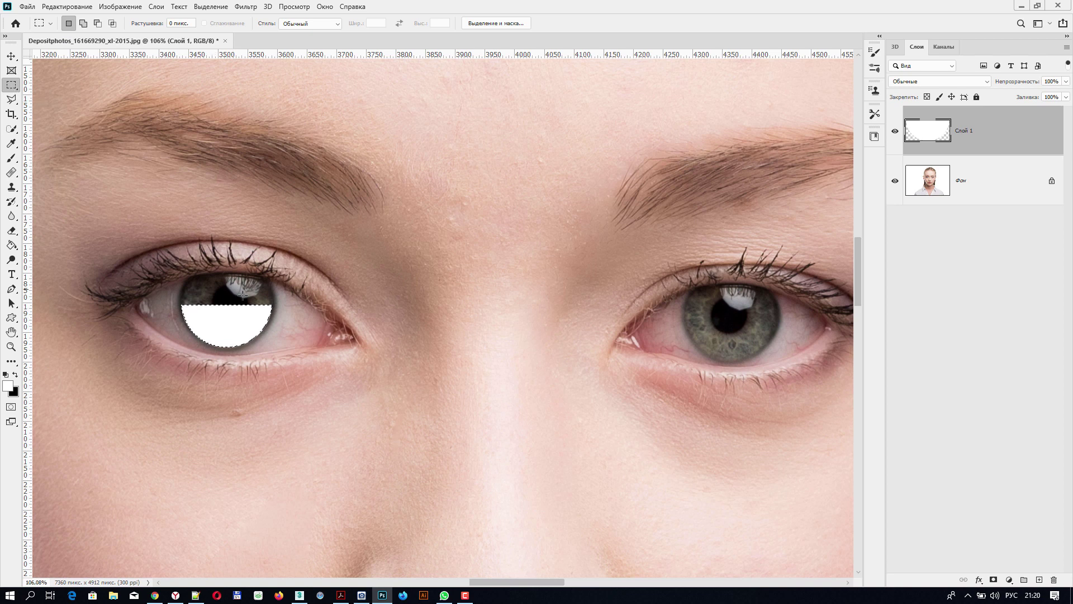
drag(232, 320, 232, 317)
key(Delete)
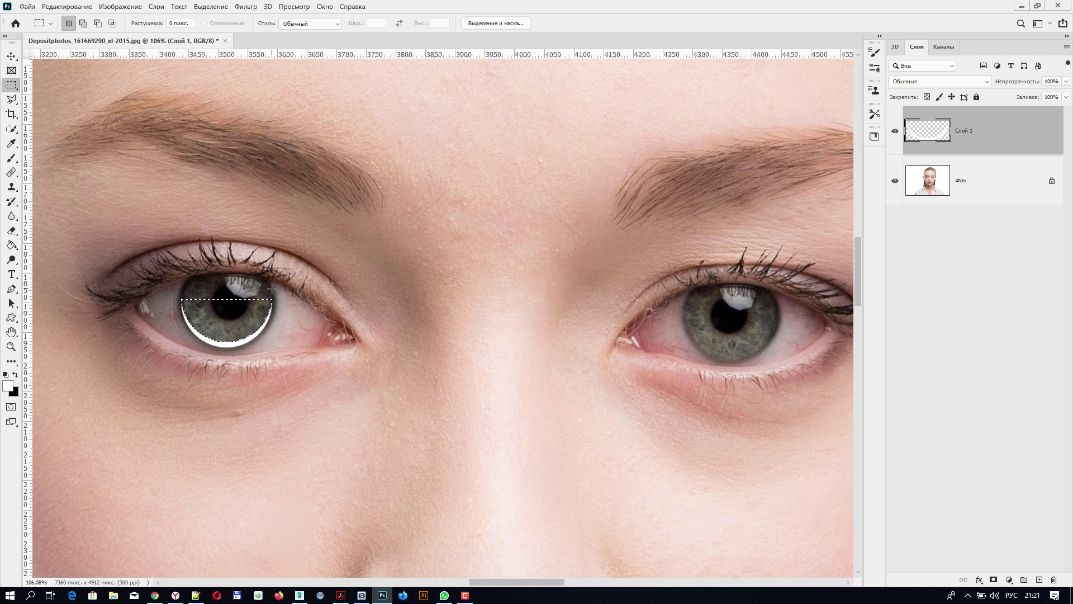
key(ctrl+d)
- Scale the white crescent down to about 93.6% with Free Transform so it sits inside the iris edge
click(72, 8)
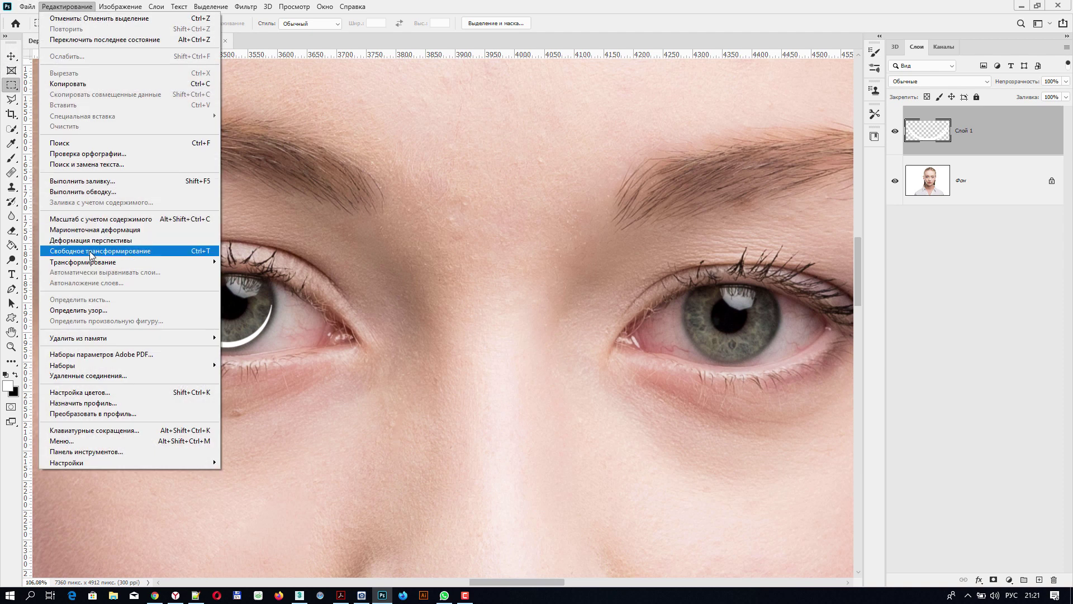
click(201, 252)
drag(273, 348, 269, 345)
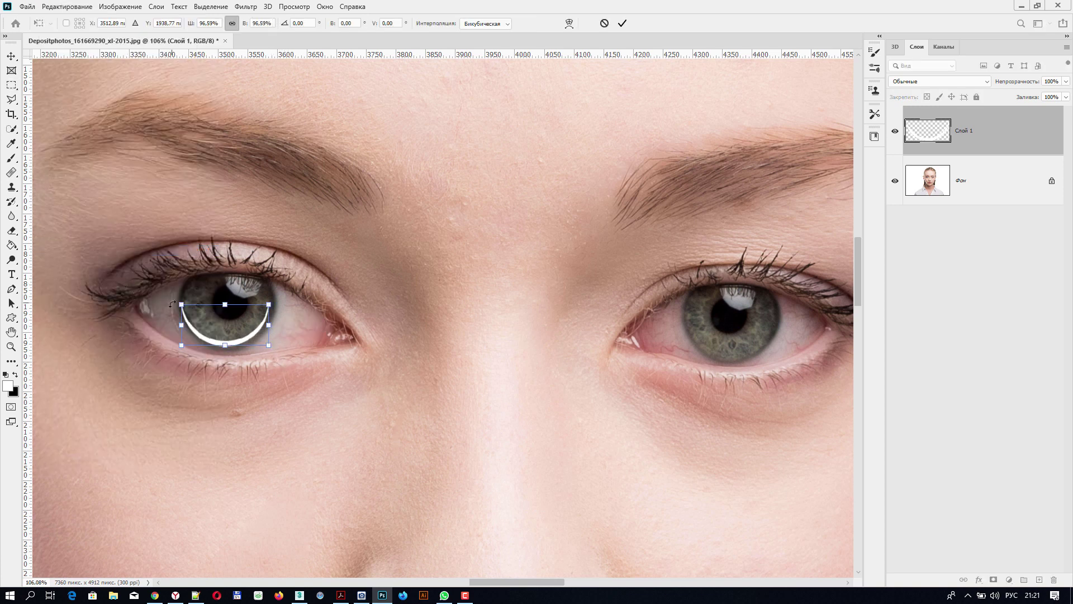
drag(180, 304, 184, 306)
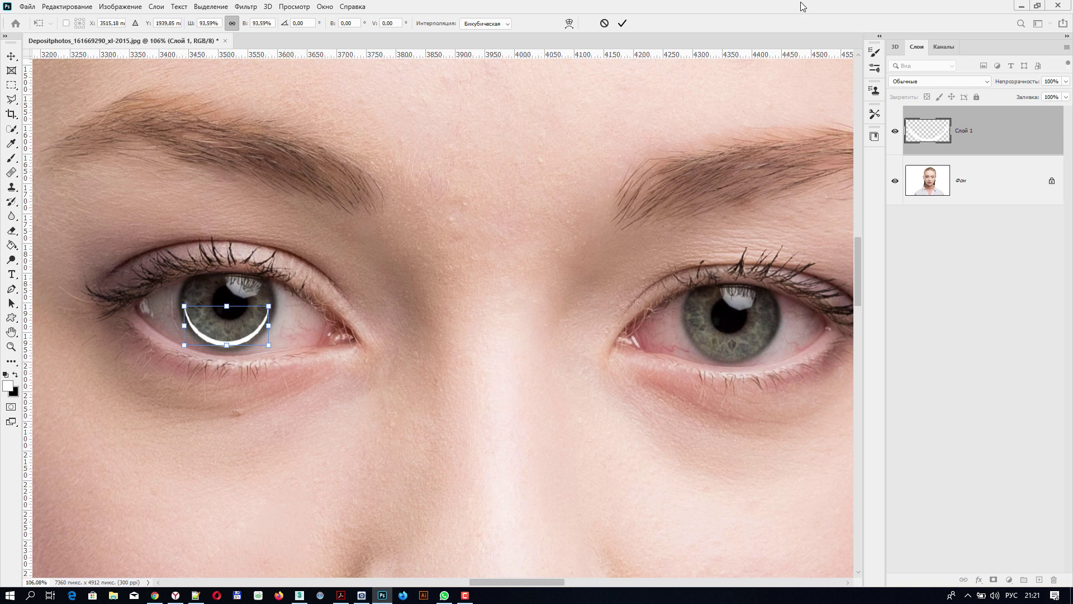
click(624, 24)
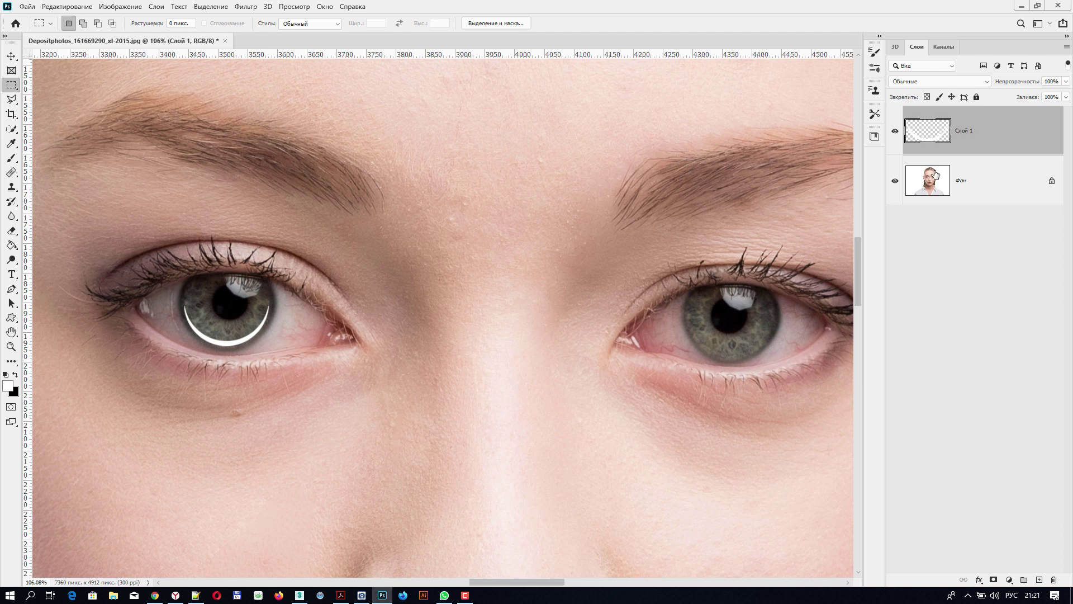
- Set the crescent layer's blend mode to Soft Light (Мягкий свет) and soften the crescent with a Gaussian Blur of small radius
click(985, 81)
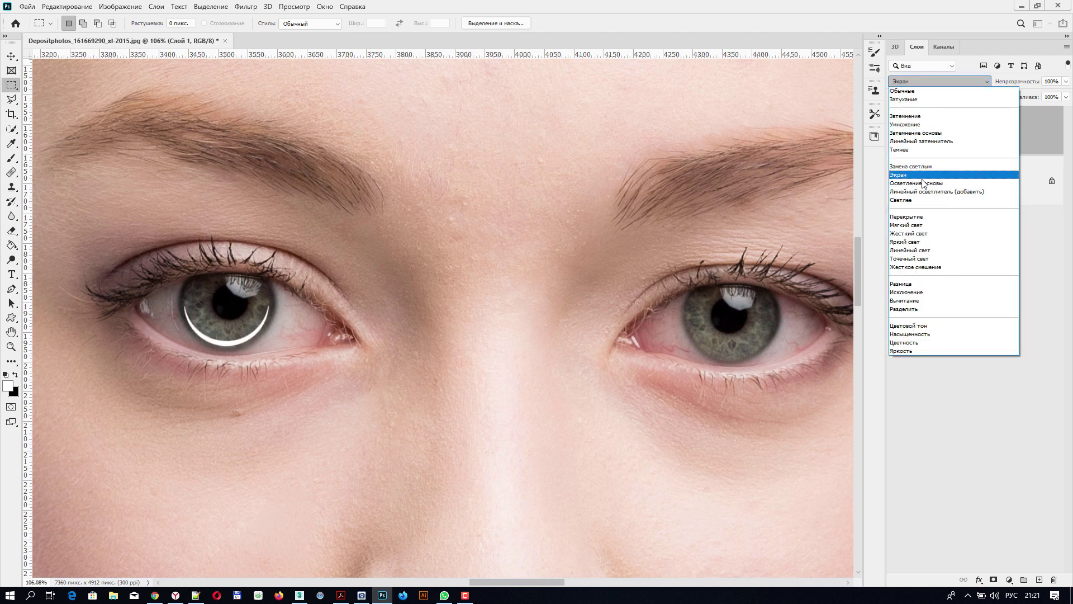
click(909, 225)
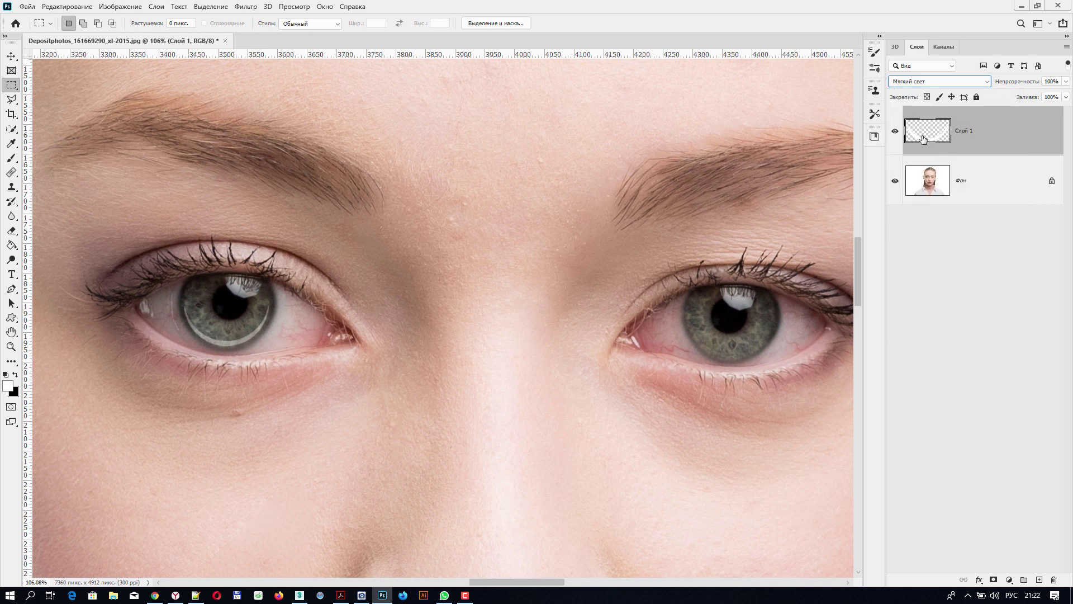
click(247, 6)
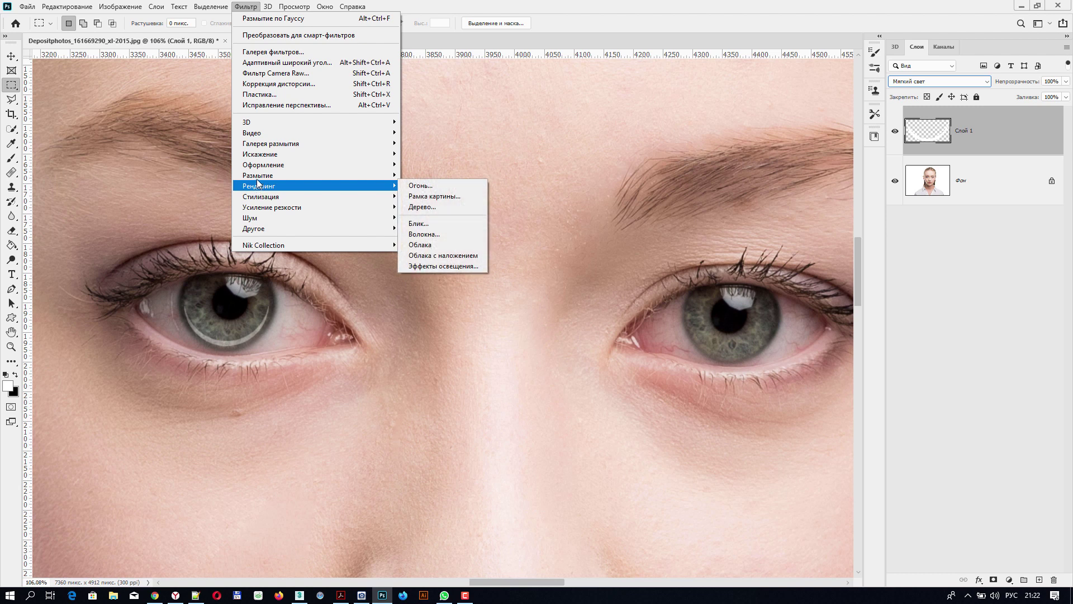
mouse_move(269, 177)
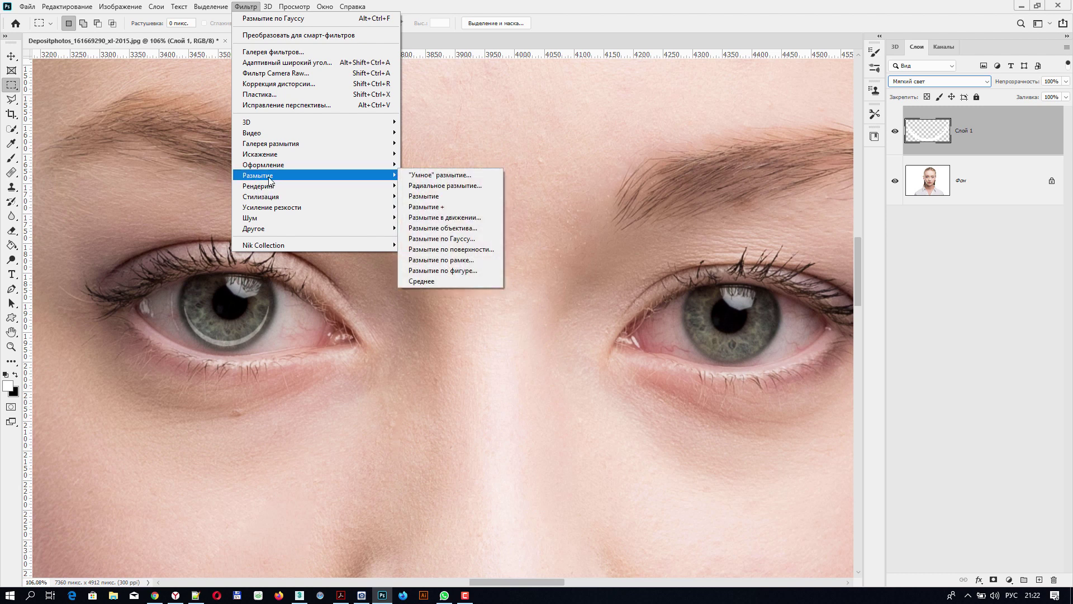
click(454, 240)
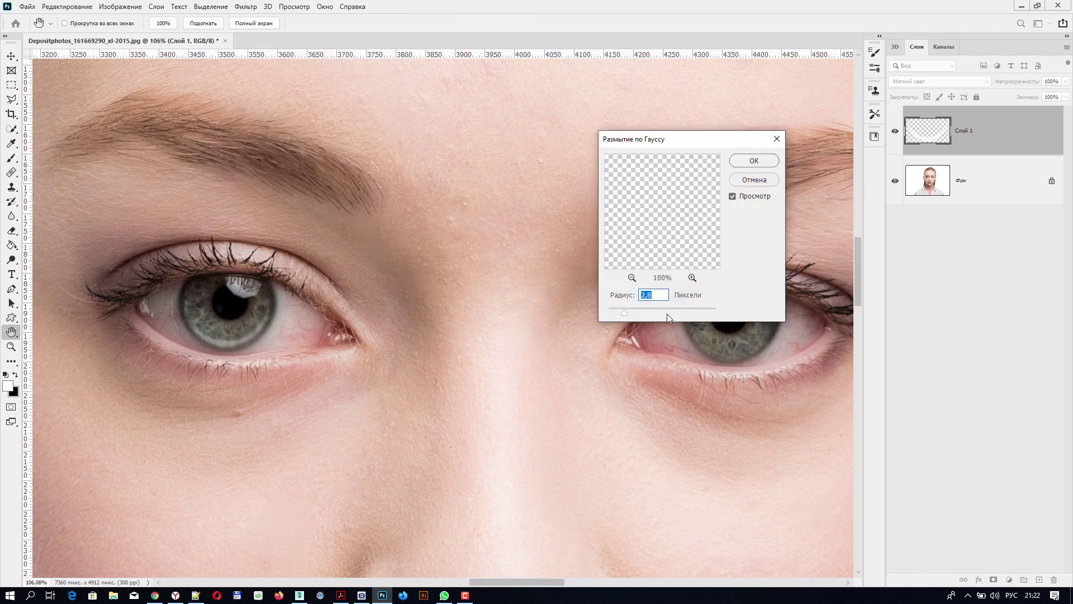
mouse_move(622, 311)
mouse_down()
mouse_move(605, 312)
mouse_move(620, 314)
mouse_up()
click(610, 312)
drag(614, 295, 641, 293)
click(754, 161)
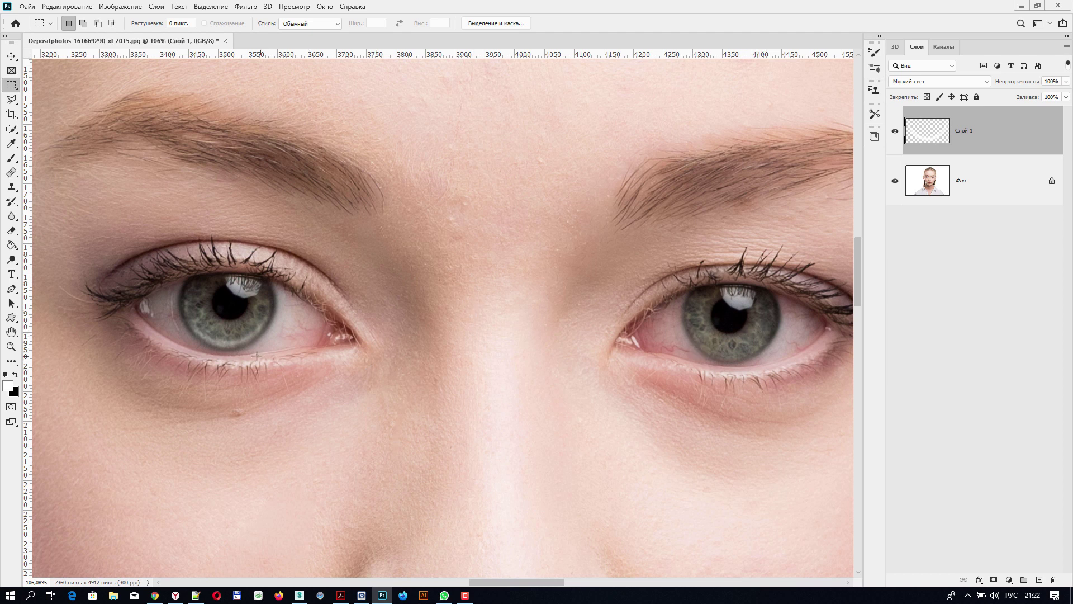
- Compare the portrait with and without the highlight by toggling the visibility of layer Слой 1
scroll(391, 269, down, 5)
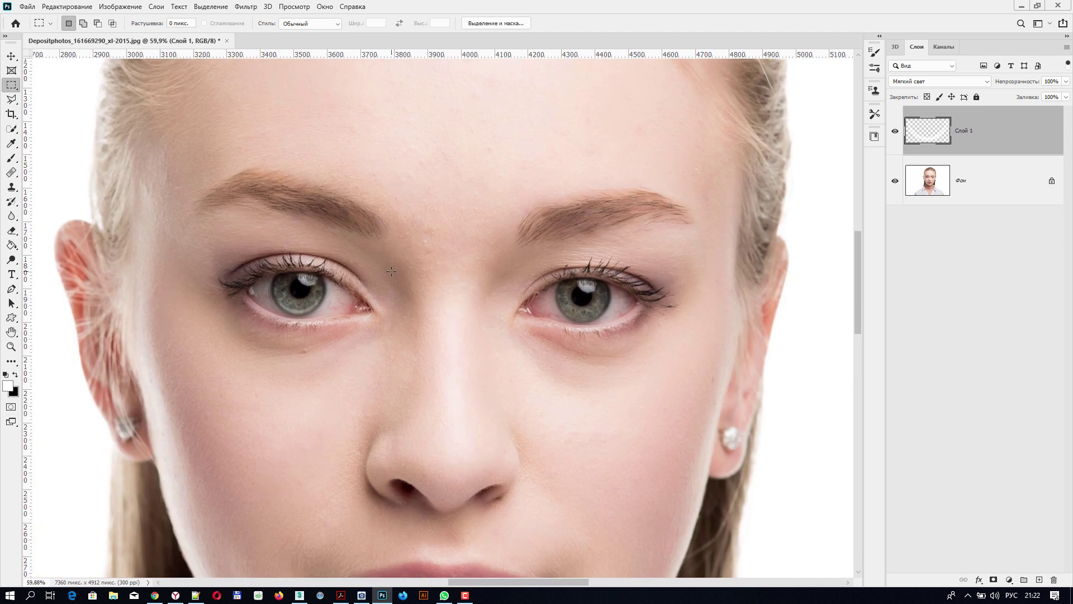
scroll(392, 272, down, 2)
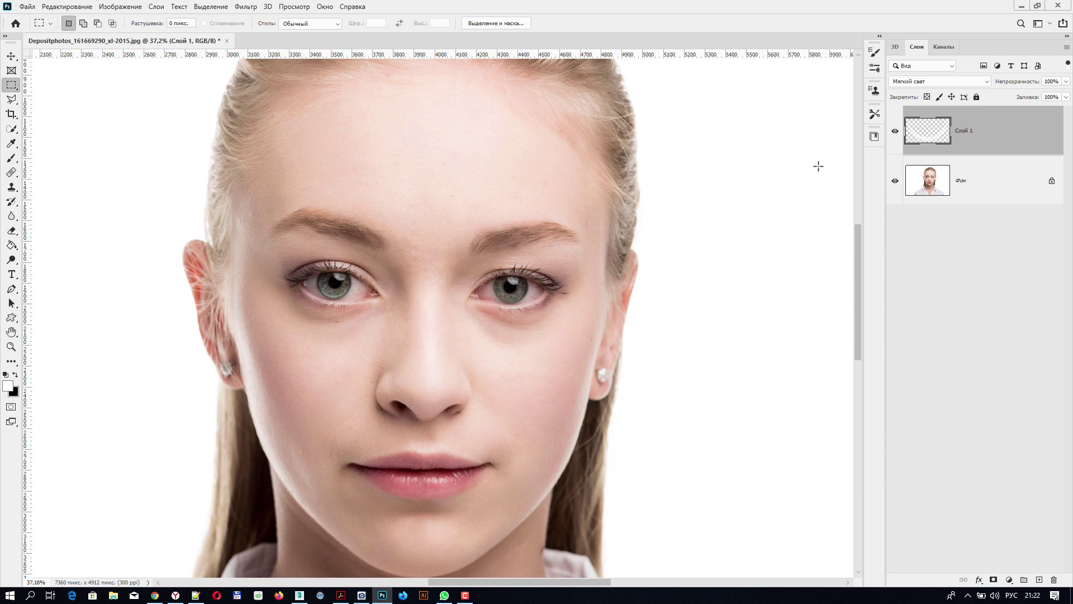
click(894, 132)
click(895, 133)
click(894, 133)
click(895, 133)
- Copy the crescent highlight onto the lower iris of the other eye and merge the copy with Слой 1
scroll(348, 289, up, 5)
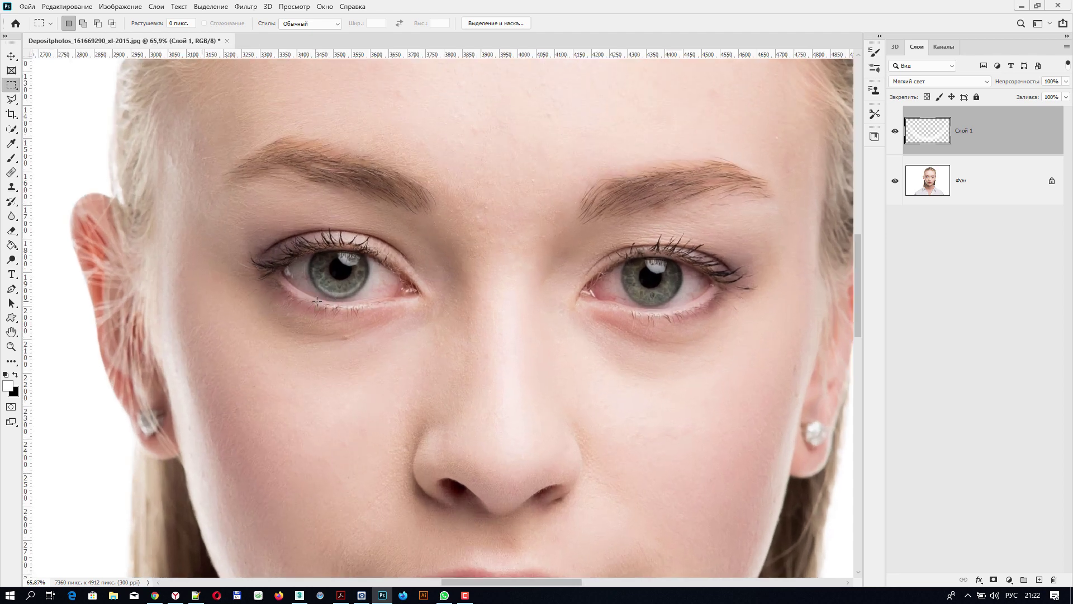
drag(520, 280, 431, 285)
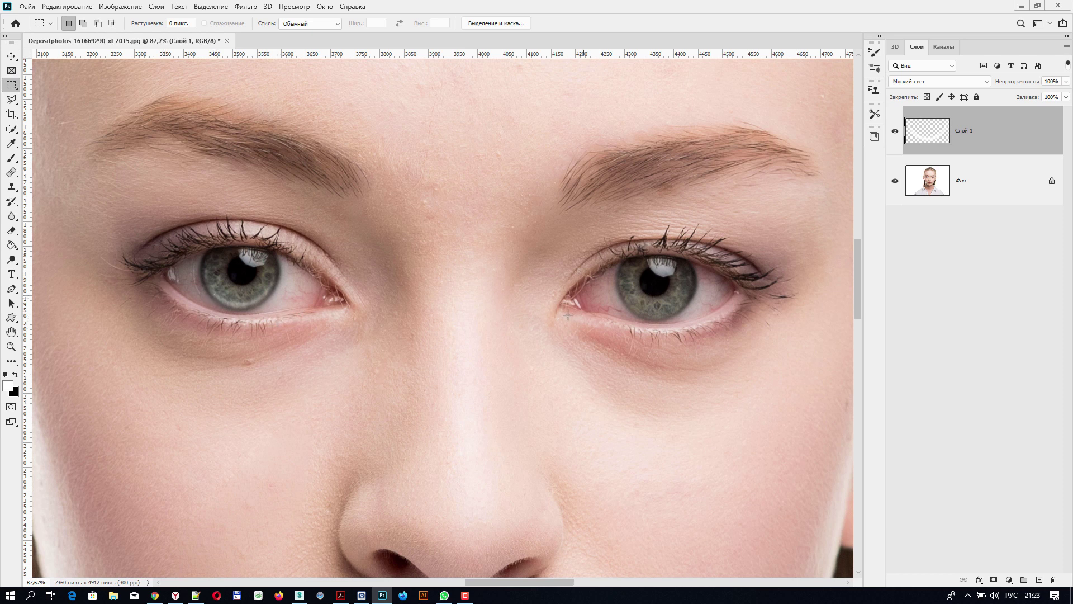
click(11, 56)
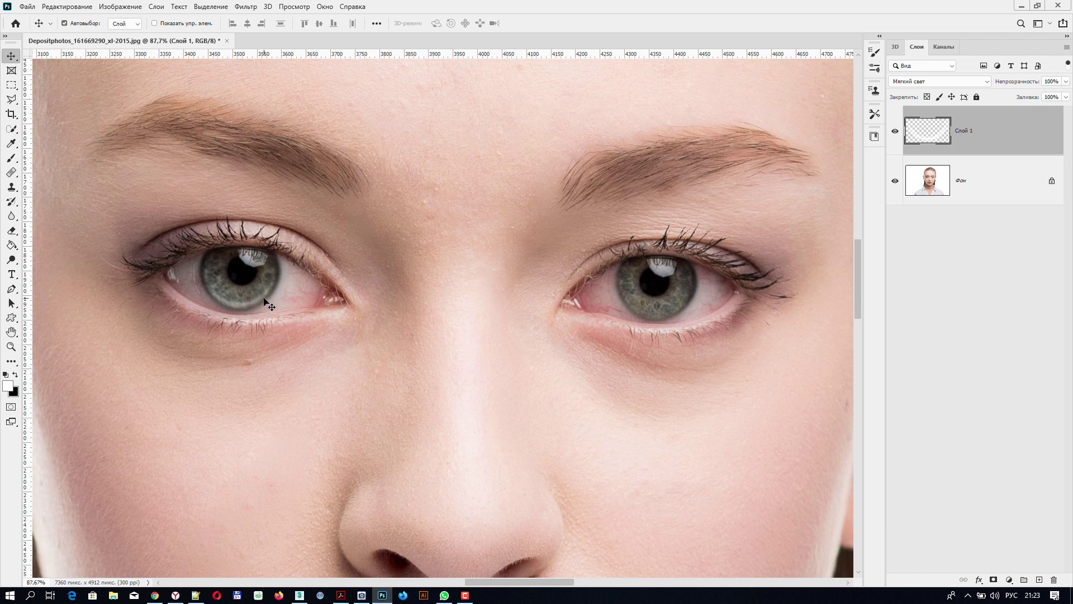
drag(242, 306, 664, 314)
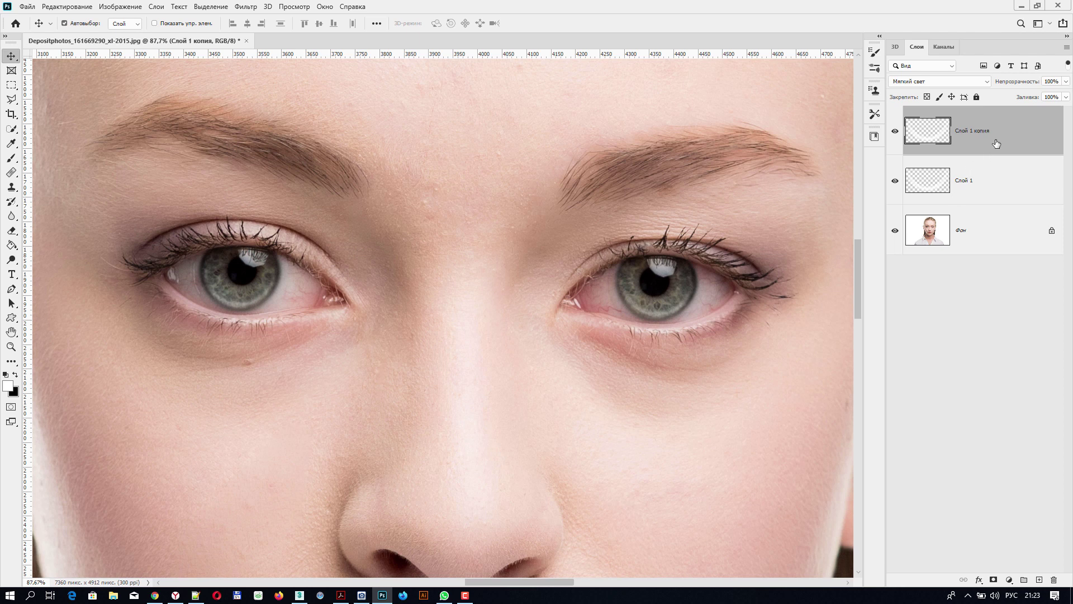
key(ctrl+e)
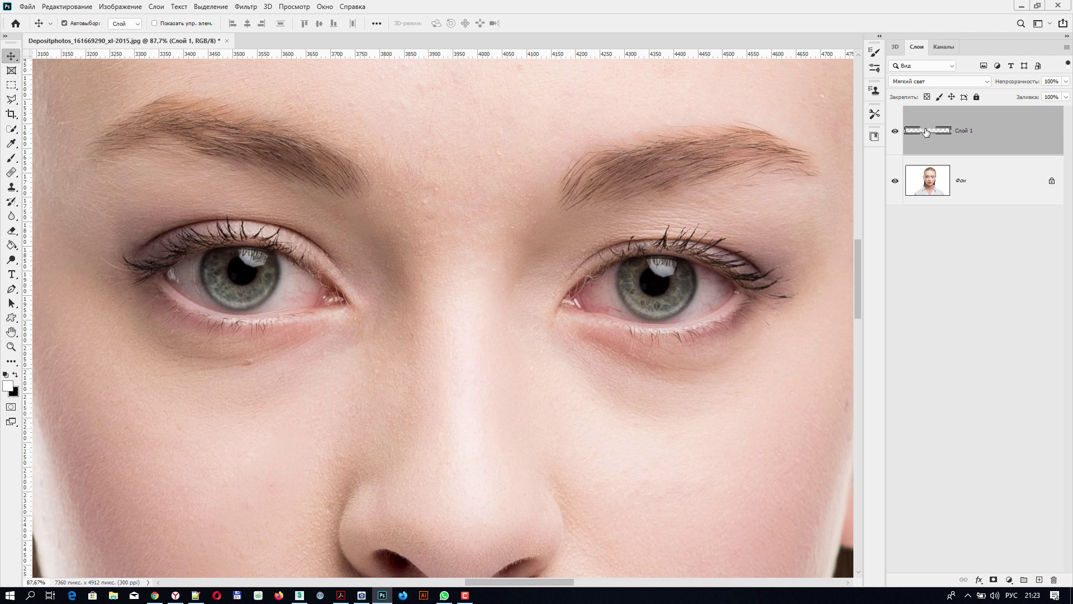
- Check both eyes with the merged highlight layer hidden and shown, and reduce its opacity to 92%
alt+scroll(599, 219, down, 5)
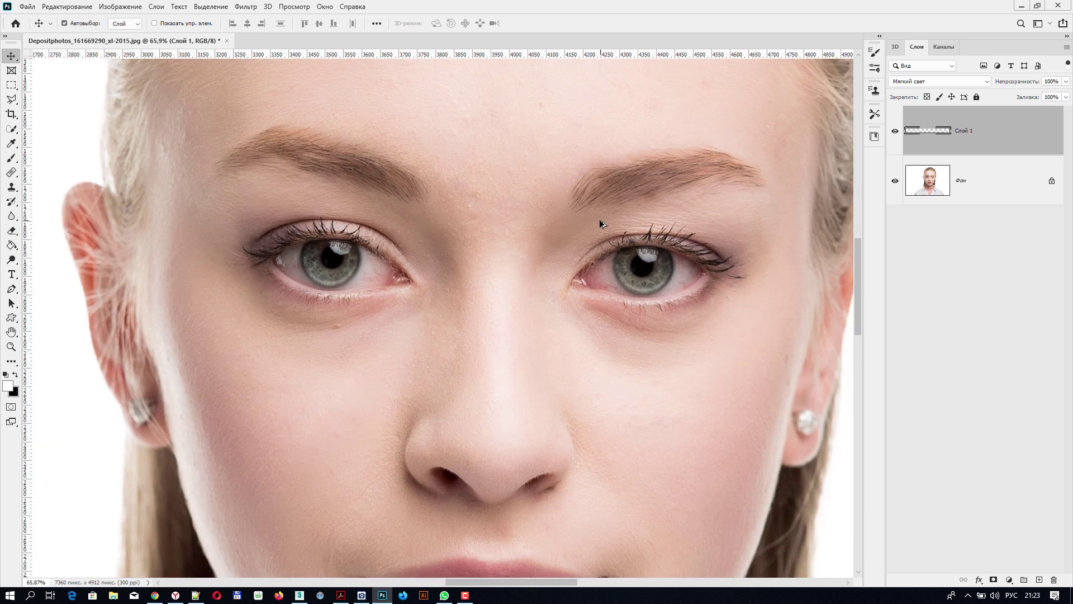
alt+scroll(660, 240, down, 1)
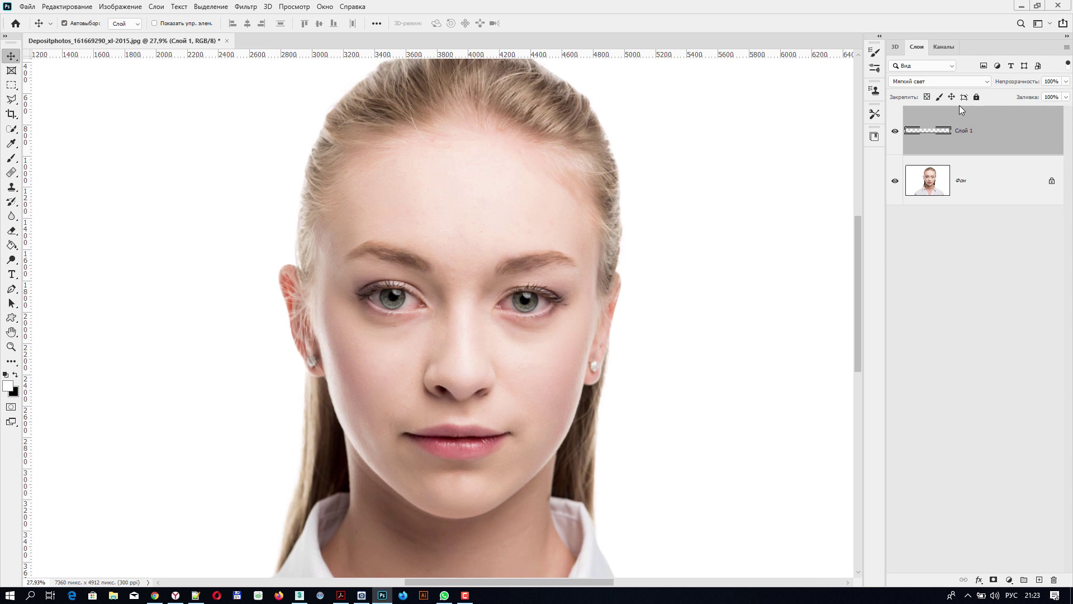
click(896, 131)
click(896, 132)
click(1067, 83)
mouse_move(1066, 95)
mouse_down()
mouse_move(1053, 98)
mouse_move(1062, 99)
mouse_up()
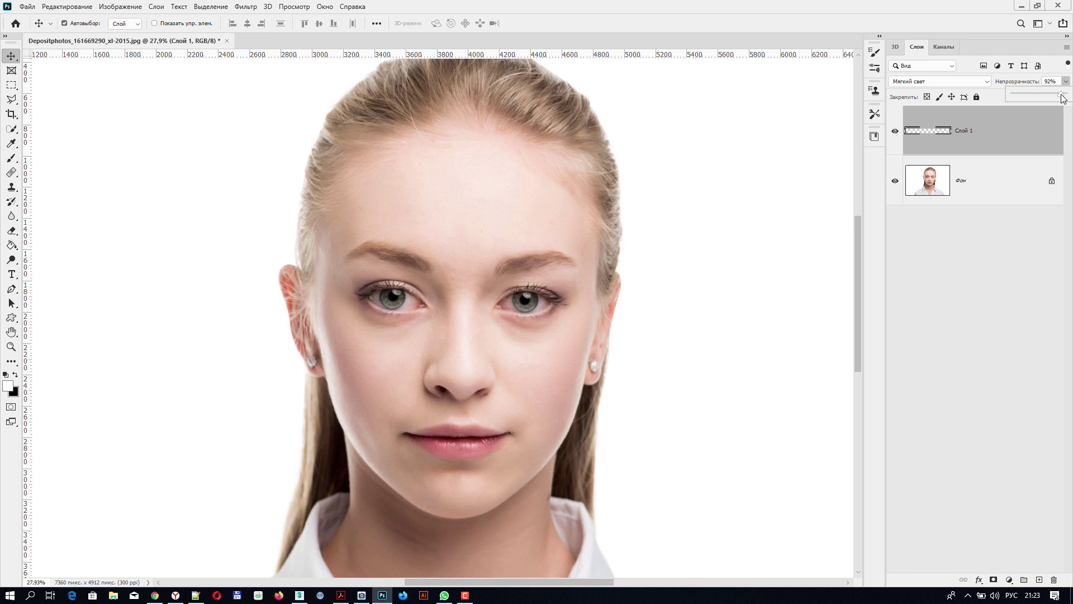
click(1044, 120)
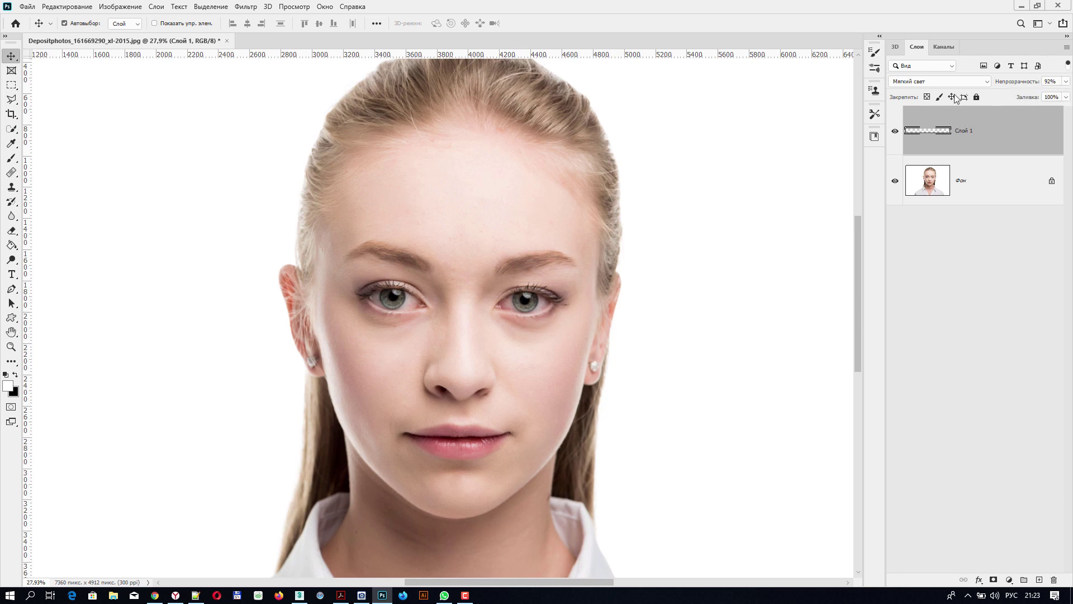
- Compare the eyes with layer Слой 1 hidden and shown, both close up and with the whole face in view
click(894, 132)
click(893, 135)
click(893, 134)
click(894, 132)
scroll(482, 279, up, 5)
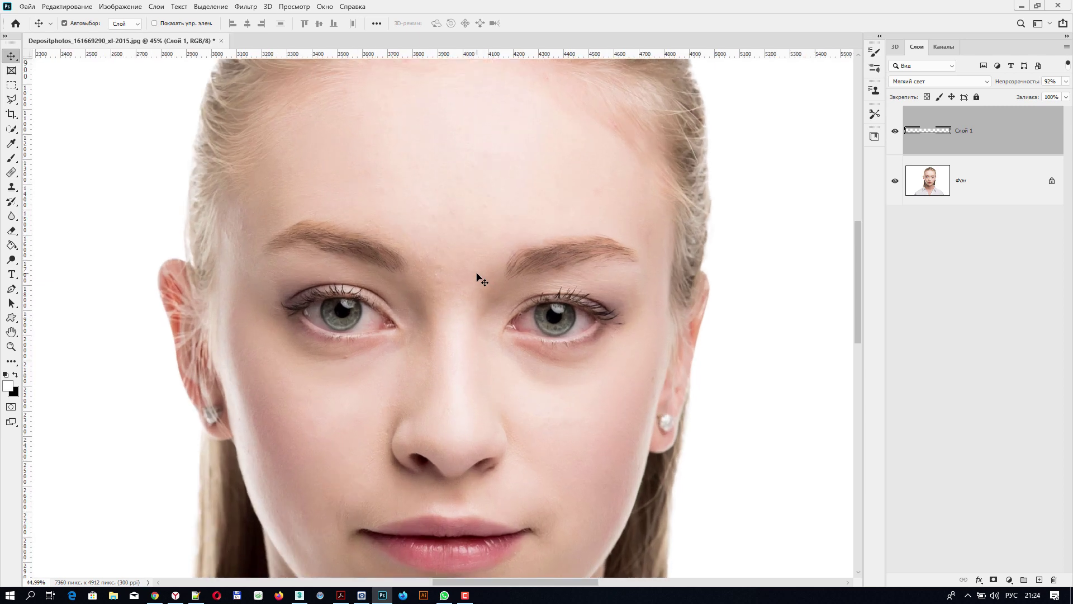
scroll(482, 279, up, 1)
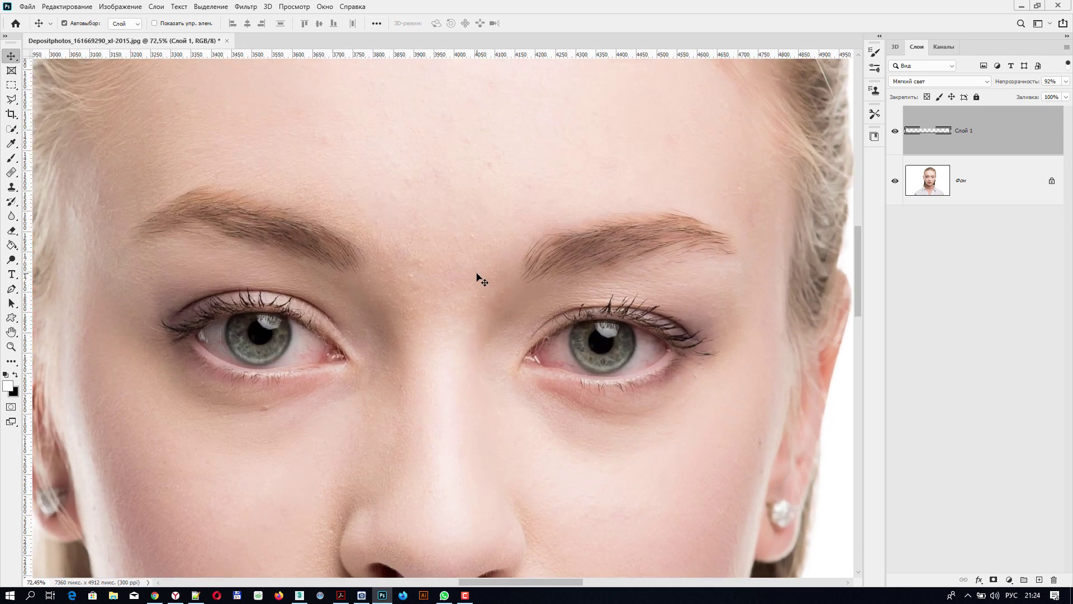
scroll(404, 295, down, 1)
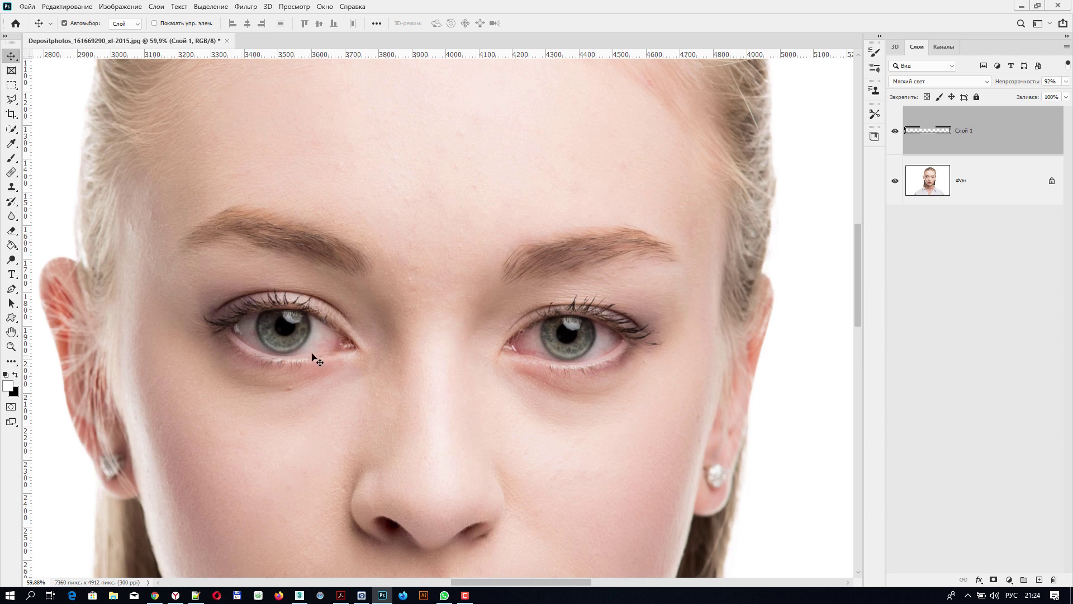
scroll(491, 319, down, 3)
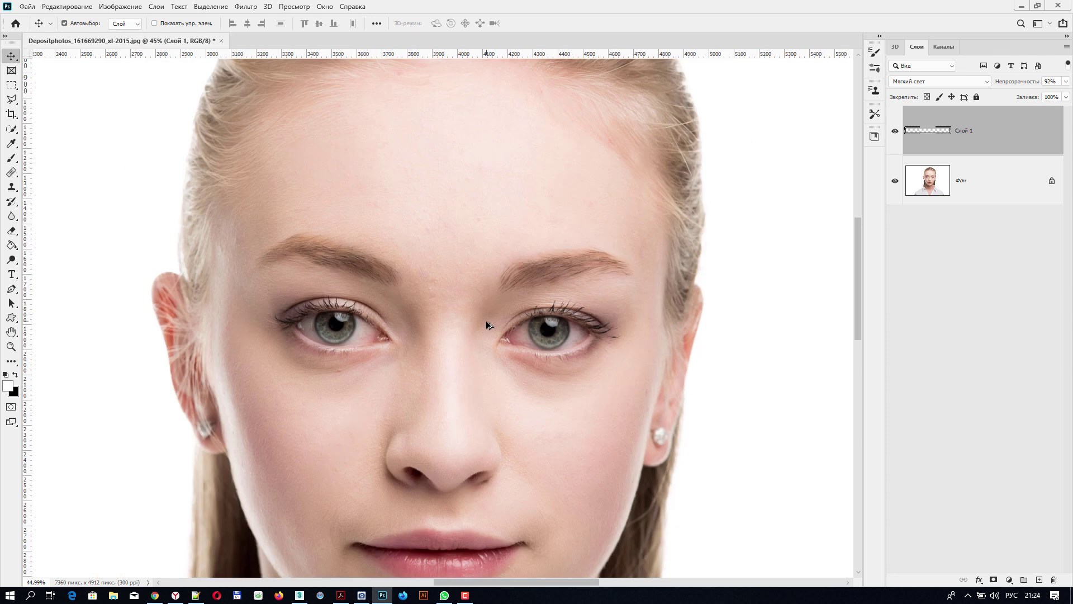
scroll(485, 320, down, 1)
click(896, 133)
click(896, 133)
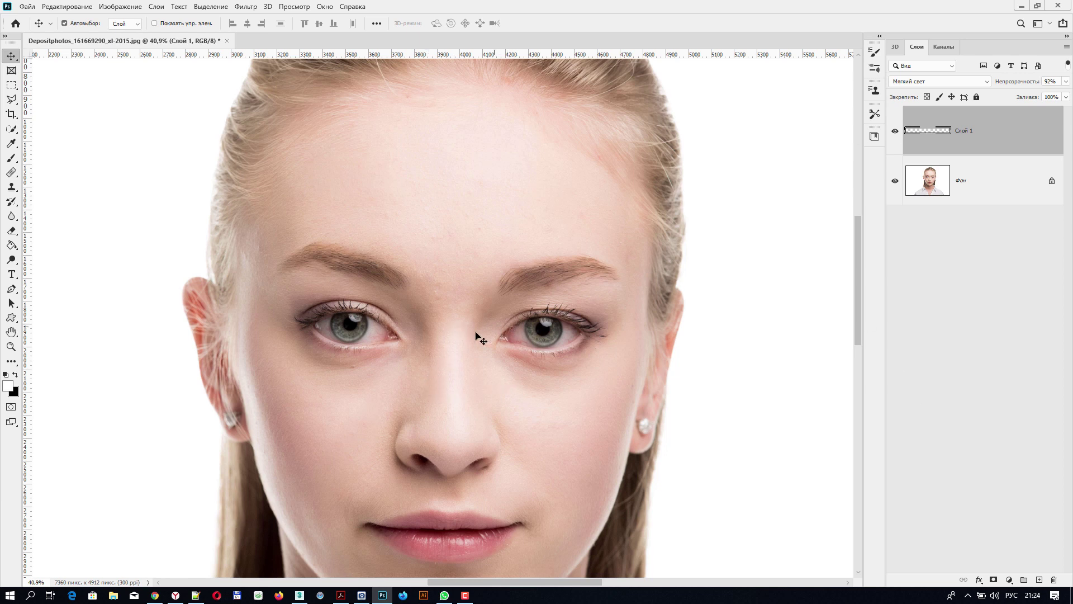
- Undo back to the single unblurred crescent on Слой 1 and set its blend mode to Normal (Обычные)
scroll(456, 330, up, 5)
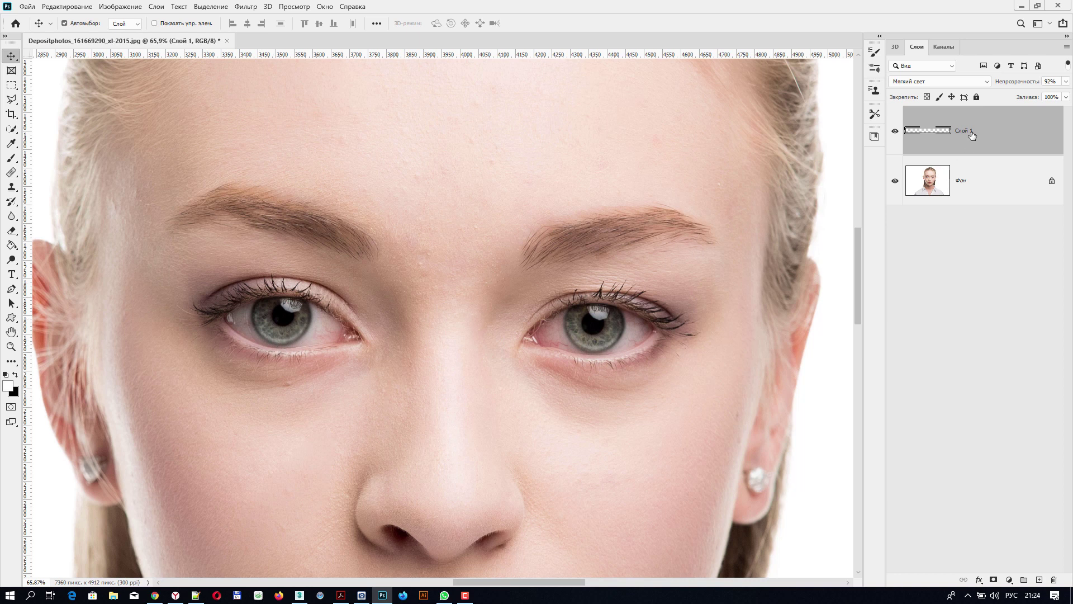
key(ctrl)
key(0)
key(ctrl+j)
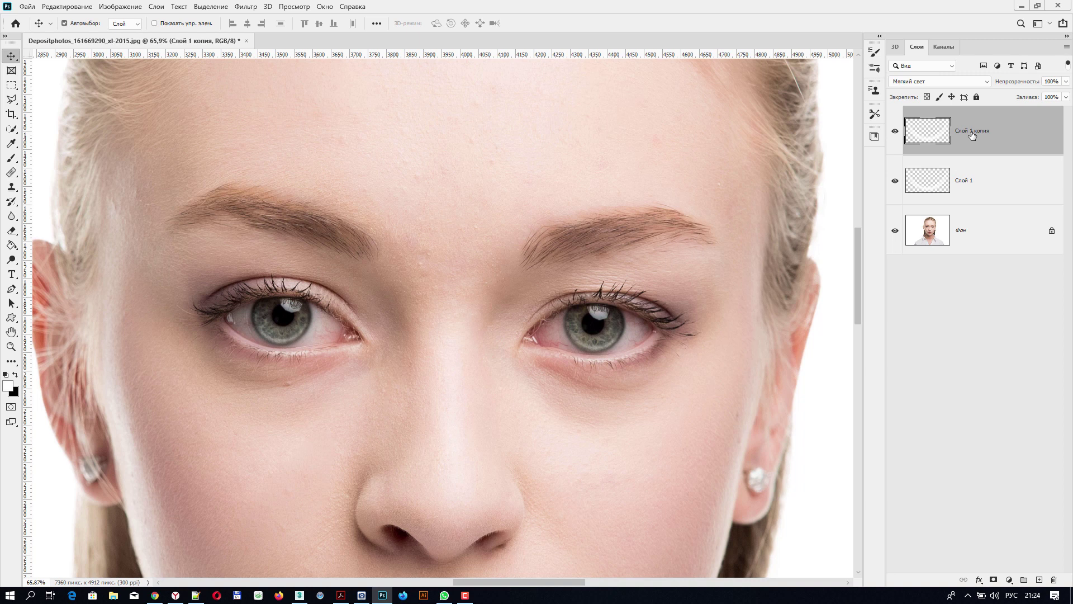
key(ctrl+e)
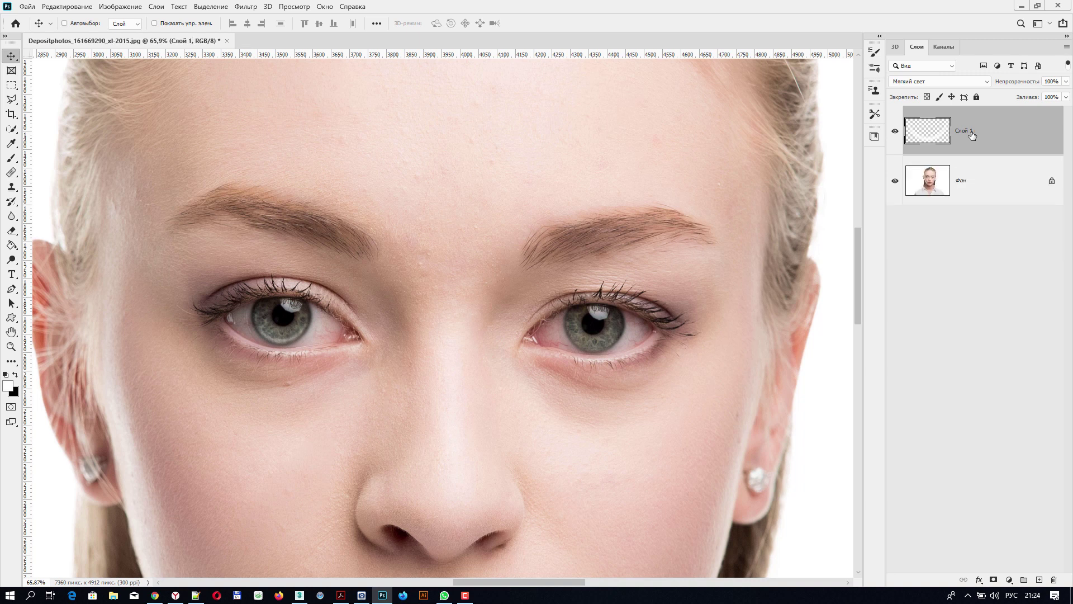
key(ctrl+z)
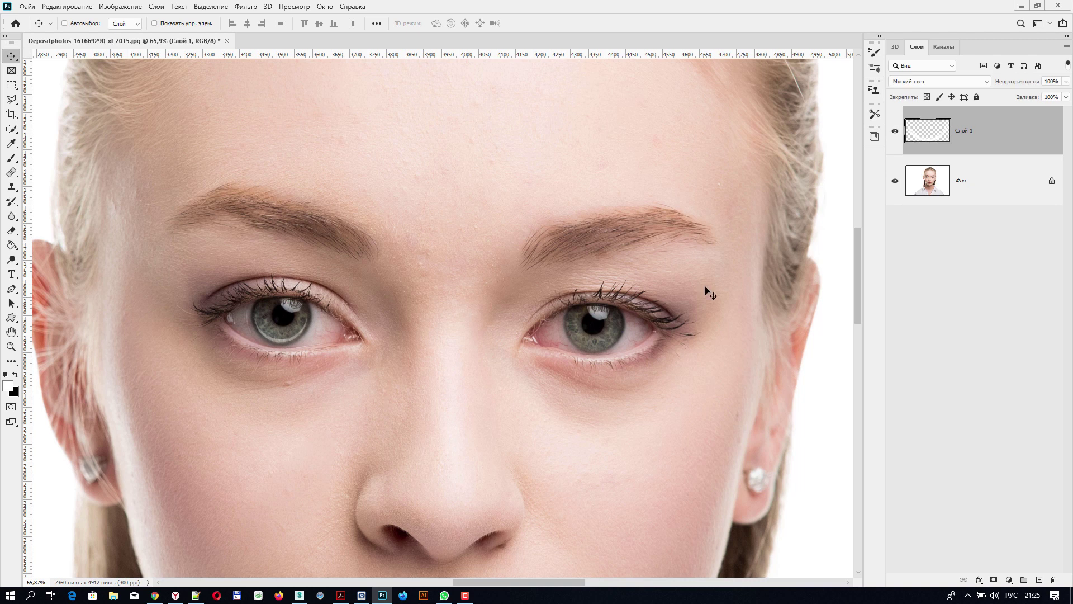
key(ctrl)
click(923, 81)
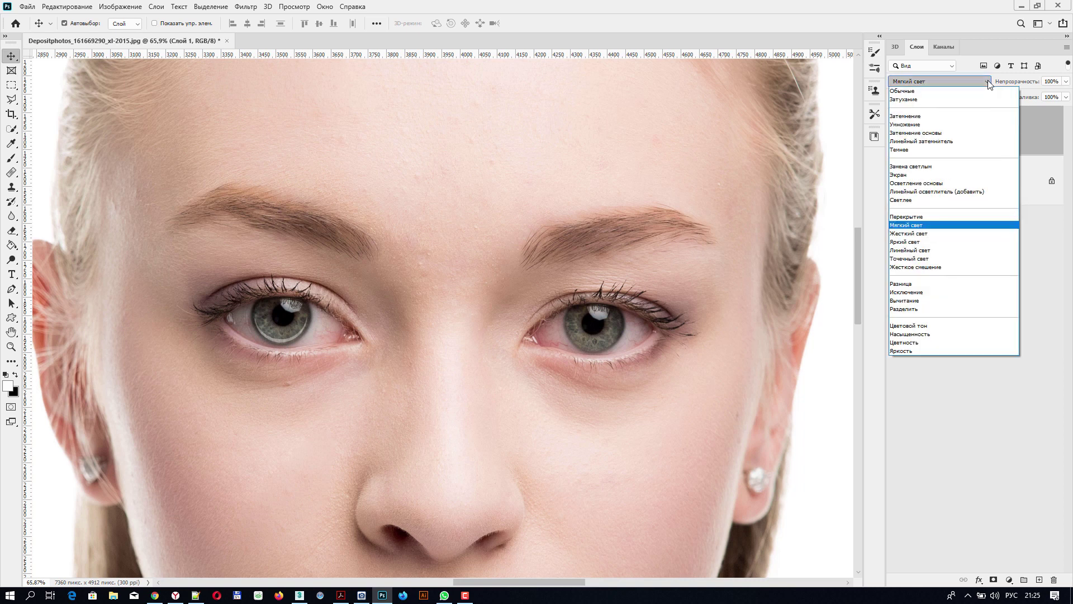
click(924, 91)
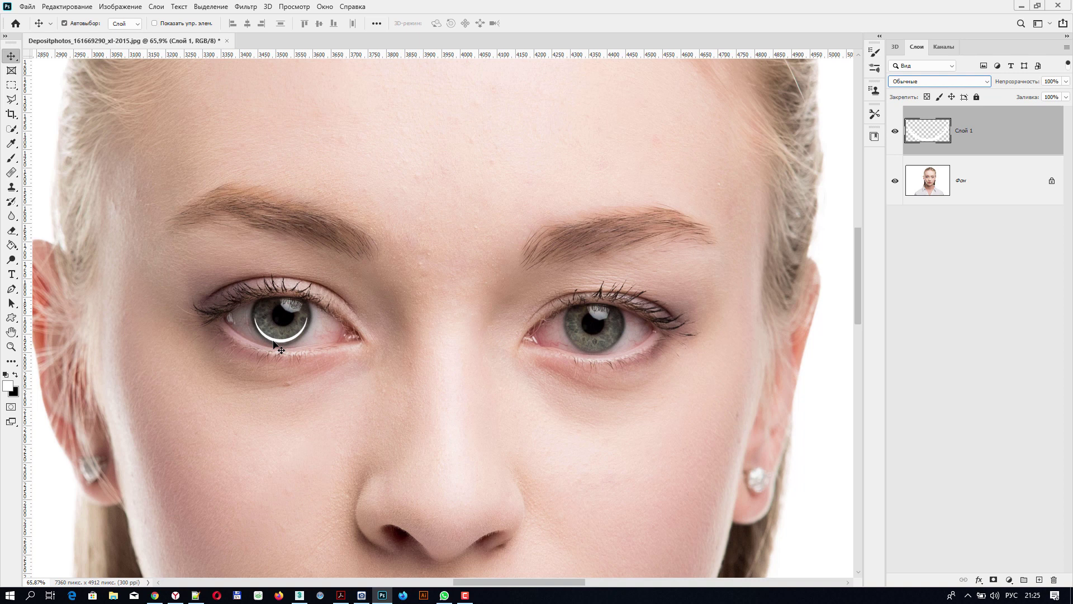
- Copy the white crescent onto the lower iris of the other eye, align it, and merge the copy with Слой 1
drag(274, 342, 585, 347)
key(Left)
key(Left)
key(Down)
key(Down)
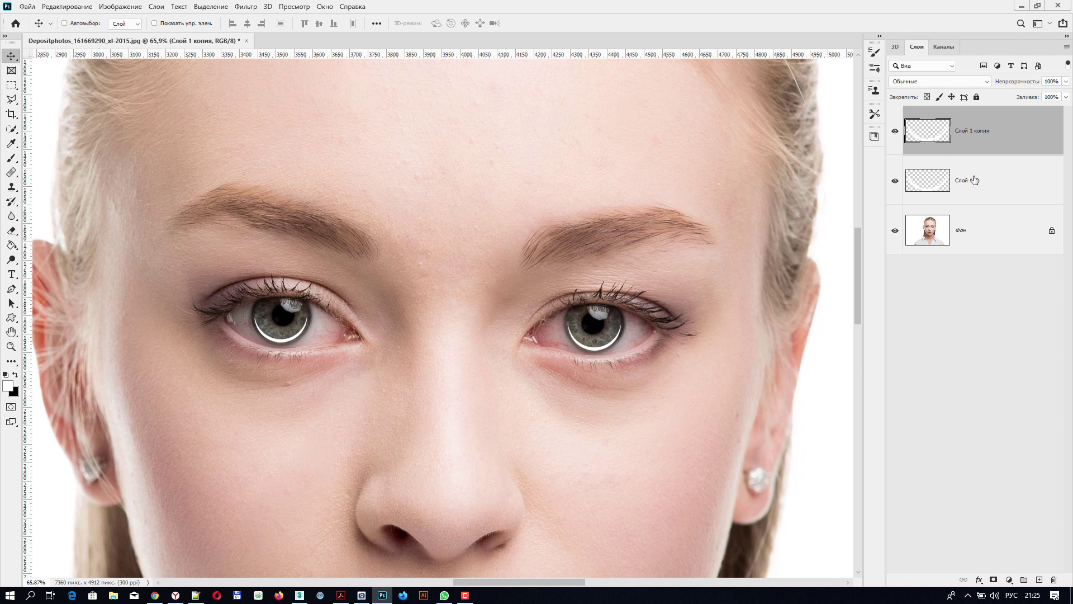
key(ctrl+e)
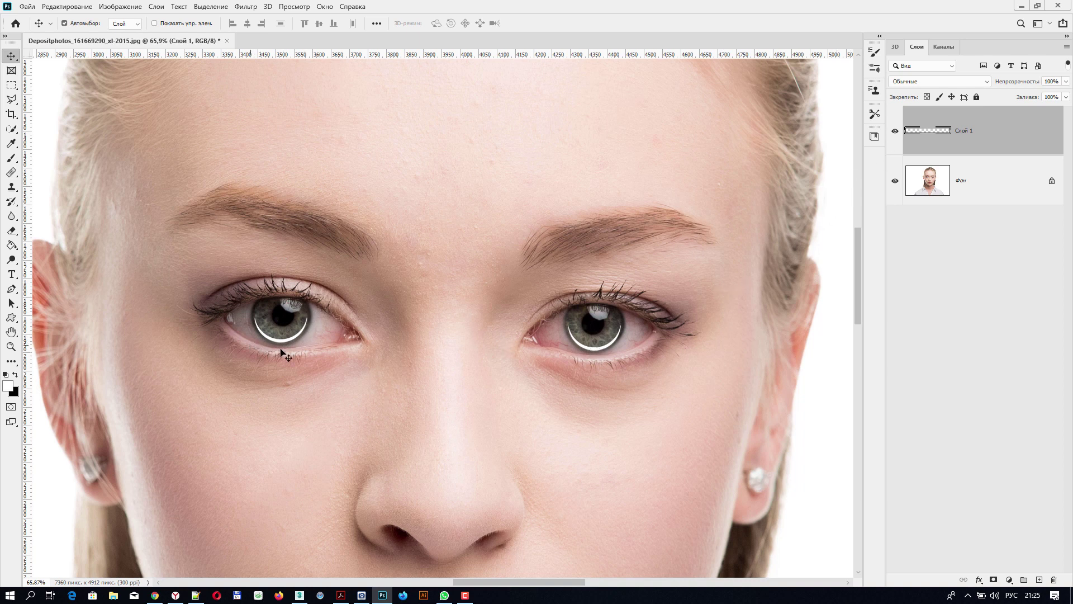
- Load both crescents of Слой 1 as a selection and delete the layer
ctrl+click(925, 134)
drag(990, 131, 1053, 580)
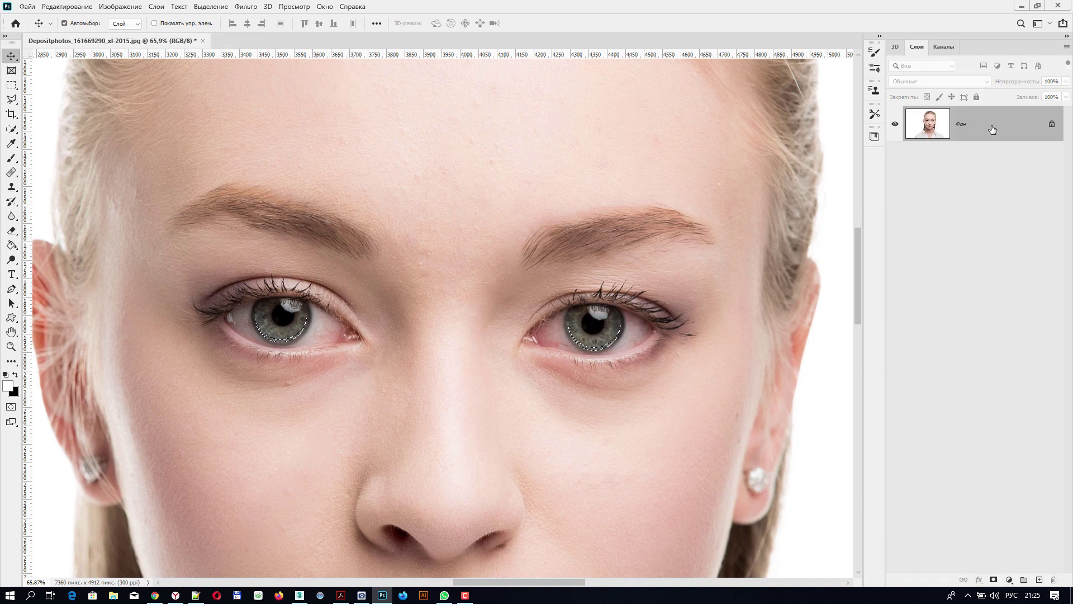
- Add a Levels (Уровни) adjustment layer masked by the crescent selection and set its blend mode to Soft Light (Мягкий свет)
click(1009, 581)
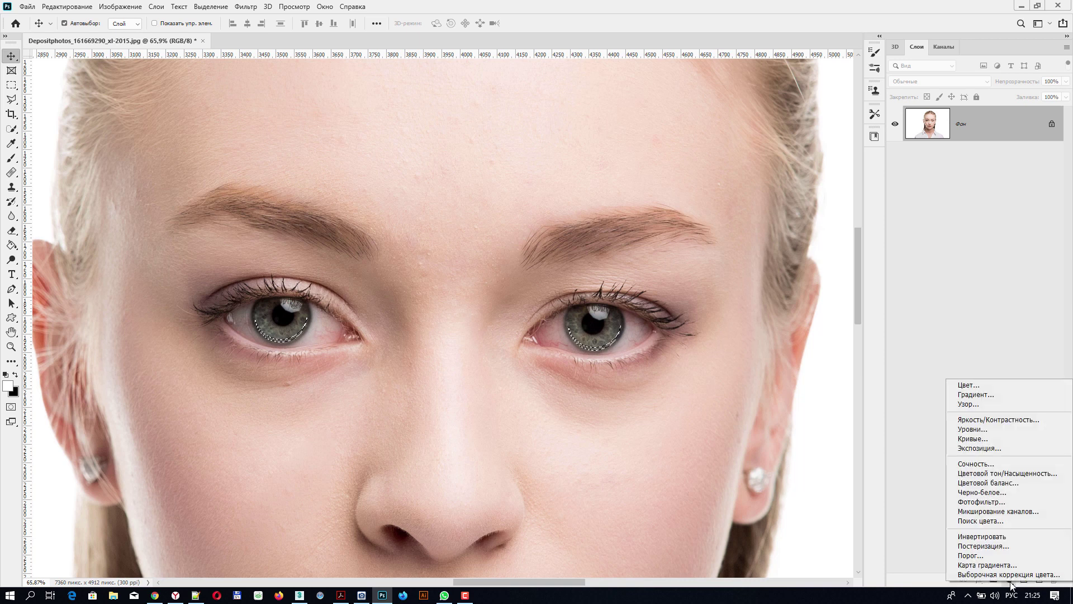
click(988, 430)
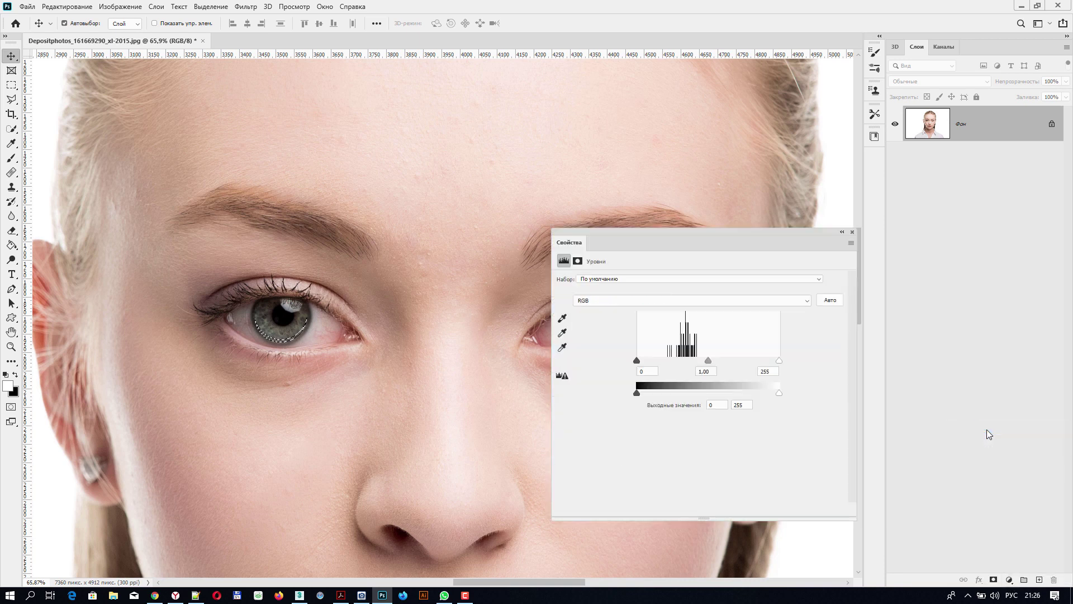
drag(778, 232, 971, 274)
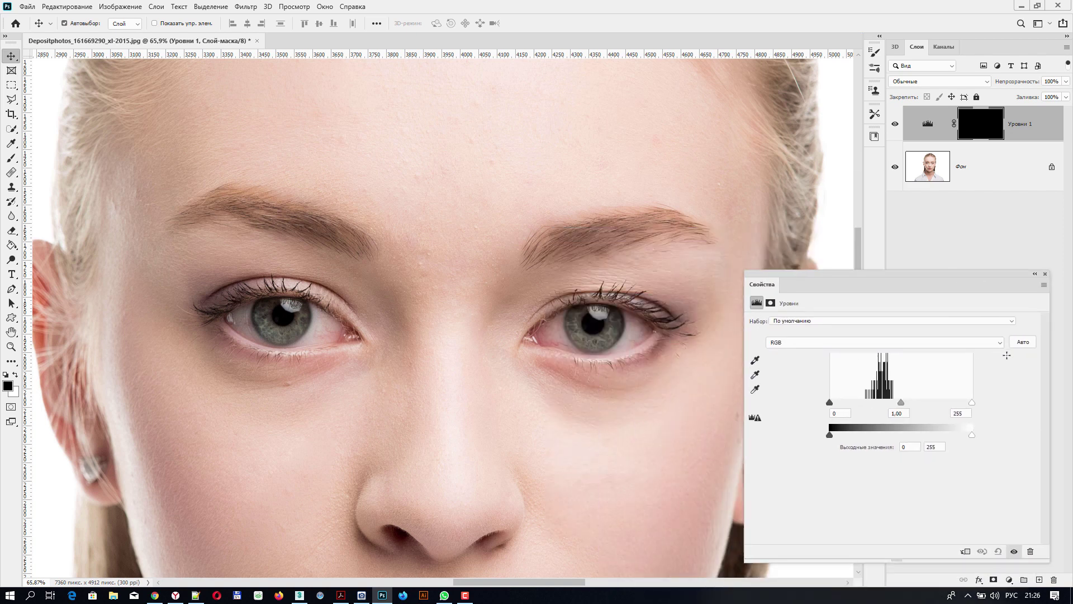
drag(1050, 365, 946, 364)
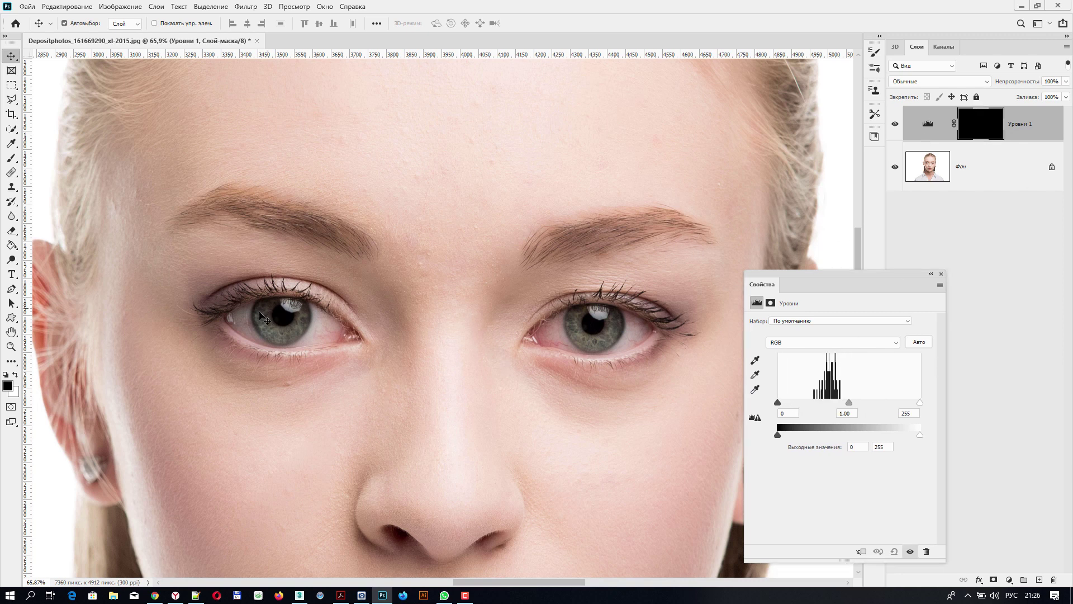
click(986, 84)
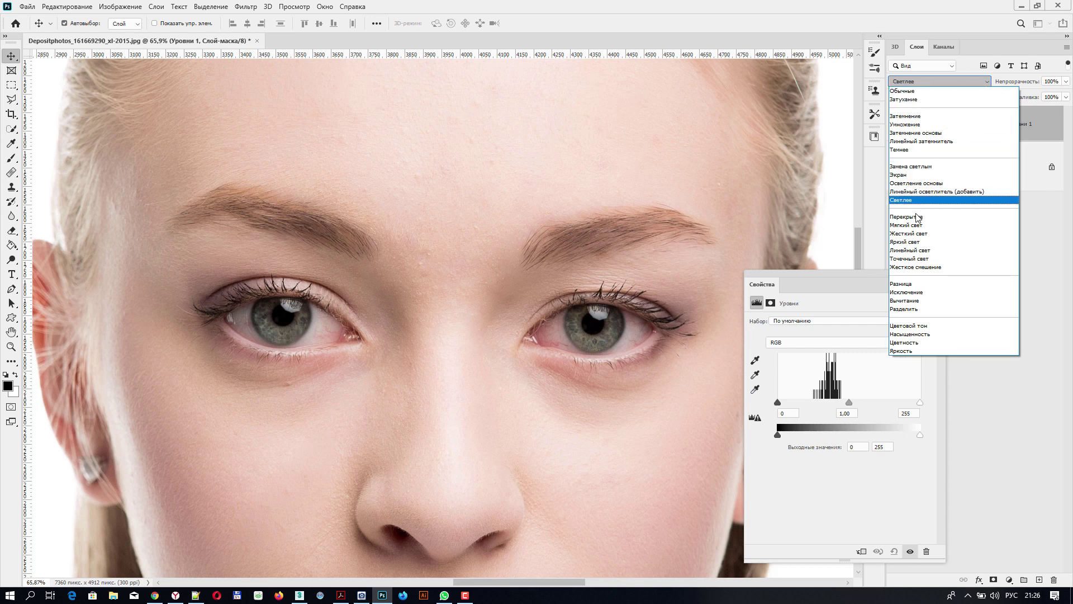
click(914, 225)
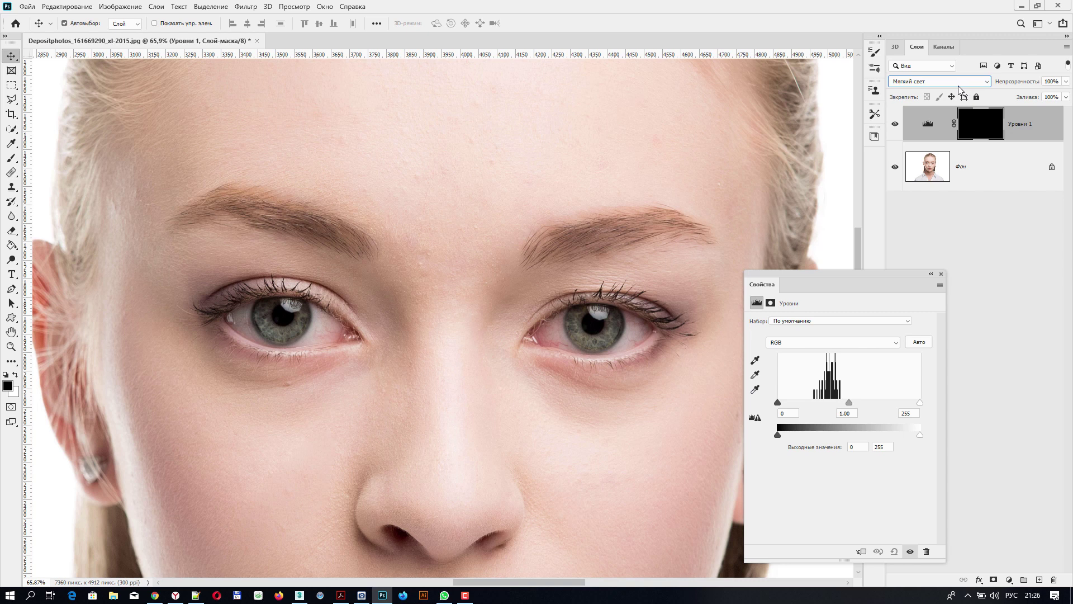
- Brighten the masked crescents in Levels with a midtone value of 0.85 and a white input level of 77
mouse_move(778, 403)
mouse_down()
mouse_move(835, 406)
mouse_move(768, 405)
mouse_up()
drag(850, 404, 827, 404)
drag(920, 403, 826, 402)
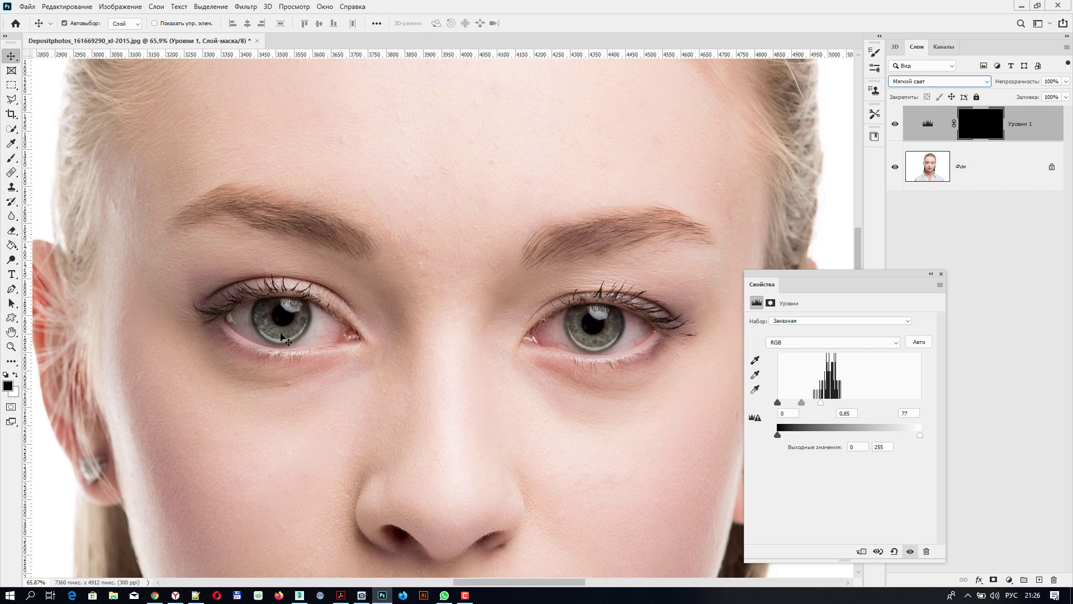
- Feather the Levels layer's mask by a few pixels to soften the edges of the crescents
click(772, 303)
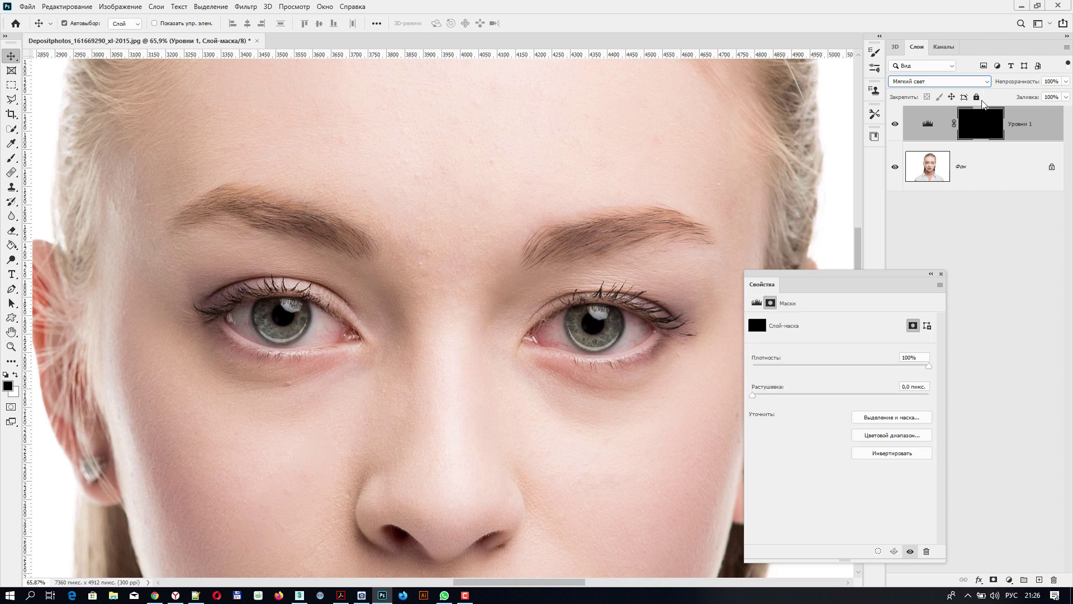
drag(753, 395, 789, 393)
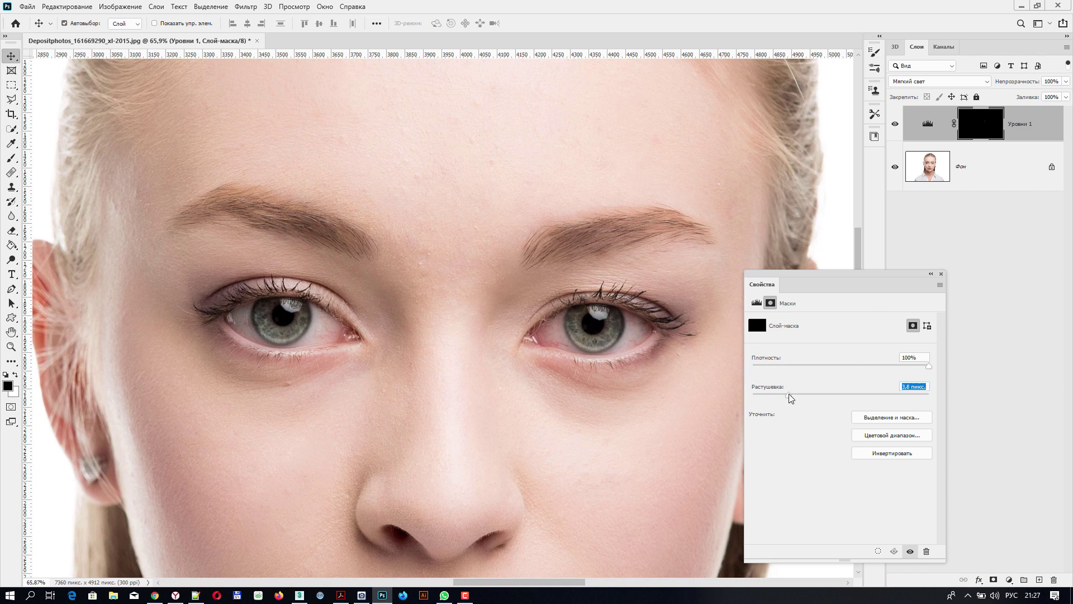
click(941, 274)
- Lower the white input level of the Levels layer further to strengthen the iris highlights
double_click(928, 123)
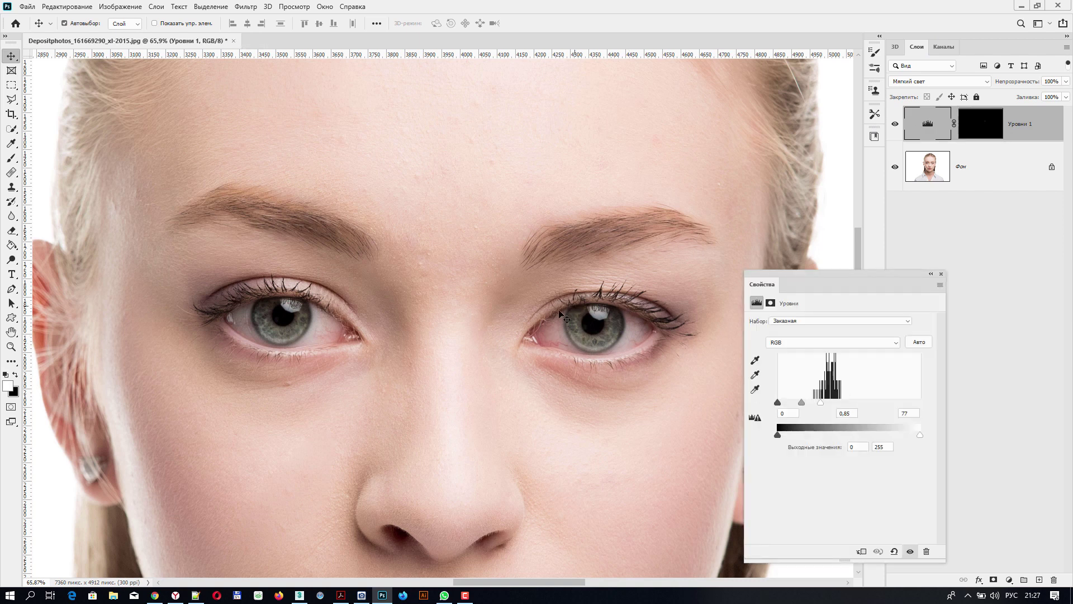
drag(820, 405, 794, 404)
click(941, 274)
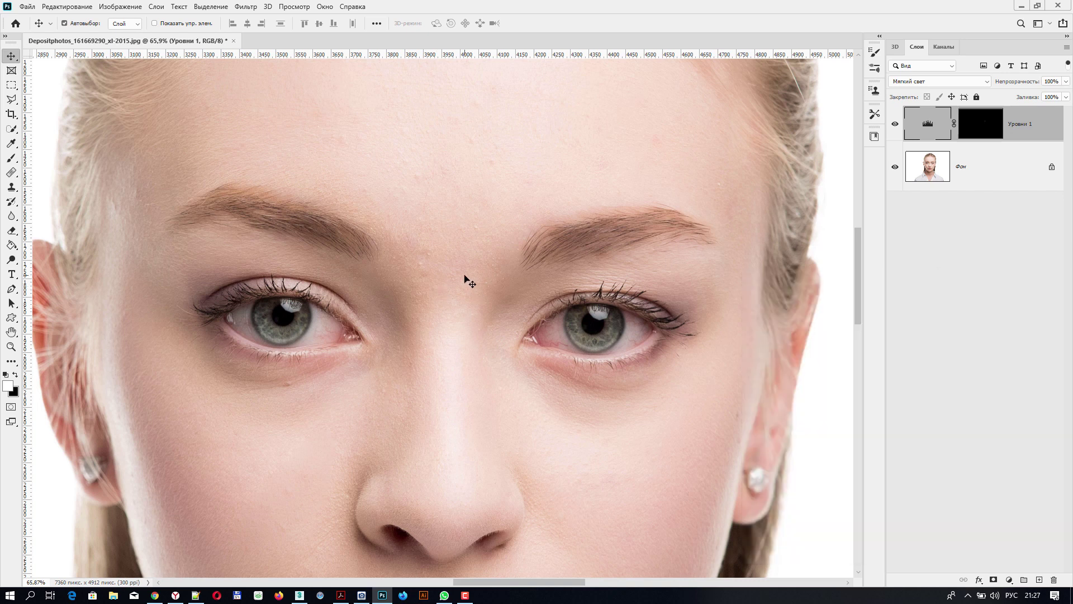
- Compare the whole portrait with the Levels layer Уровни 1 hidden and shown
scroll(464, 276, down, 4)
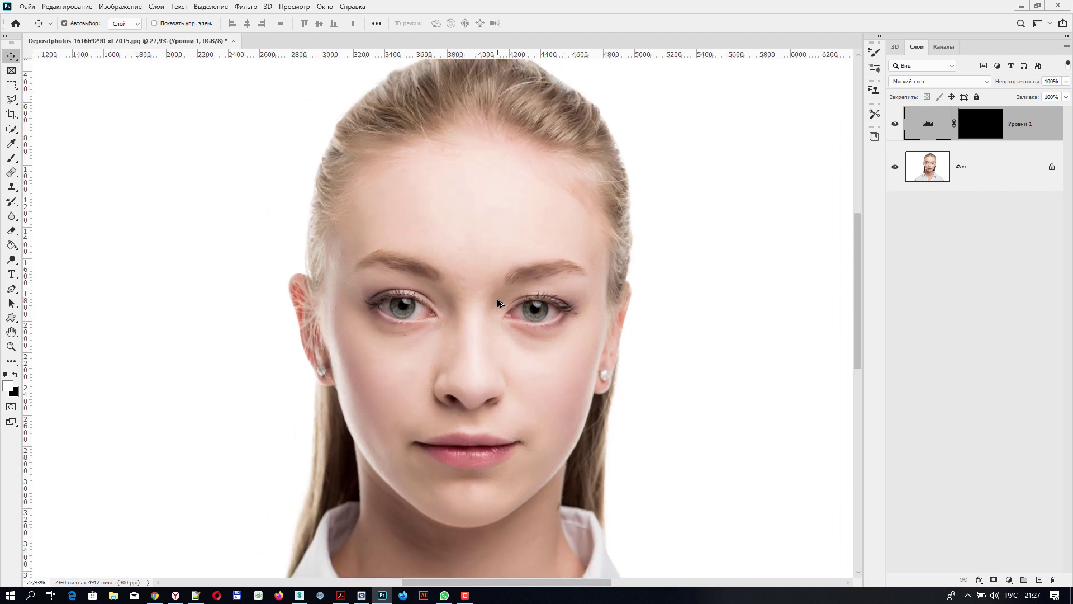
scroll(495, 298, up, 1)
drag(543, 274, 530, 224)
click(895, 125)
click(895, 126)
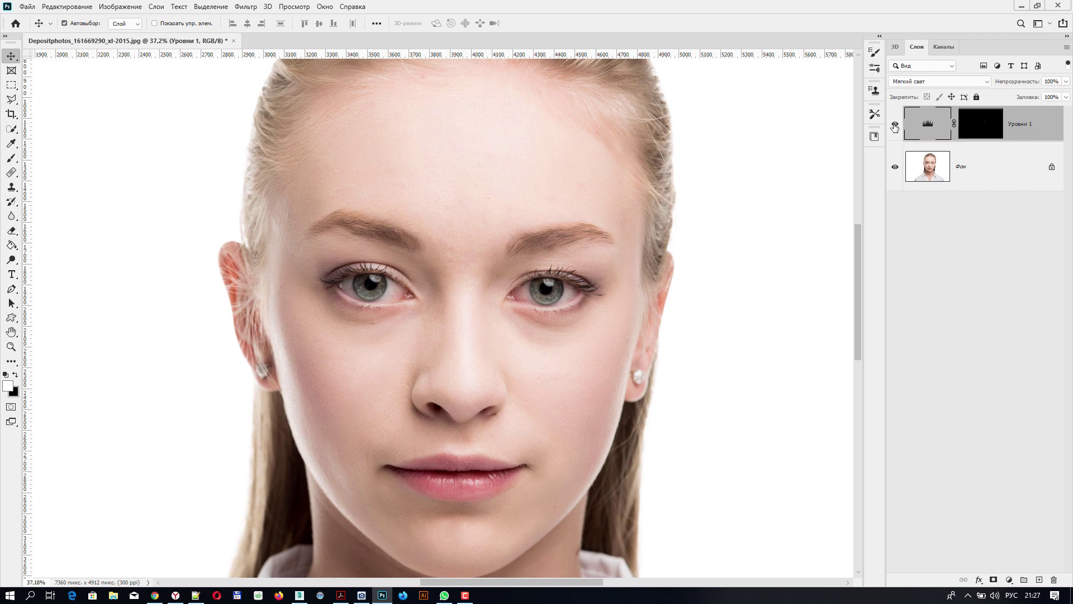